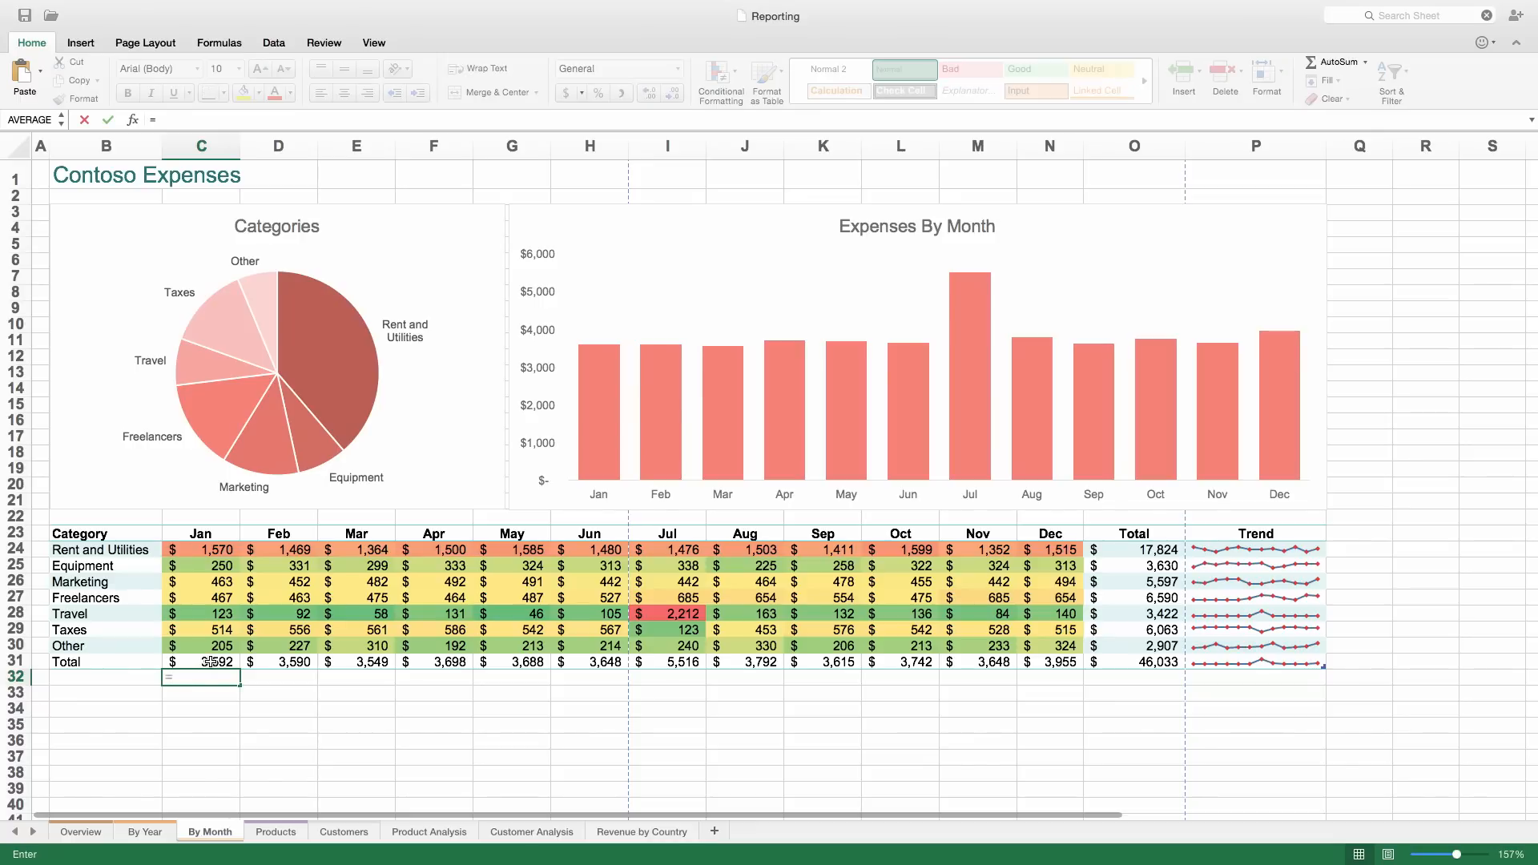
Enter the formula =C31/$O$31 in cell C32 to calculate January's share of total expenses
left_click(211, 662)
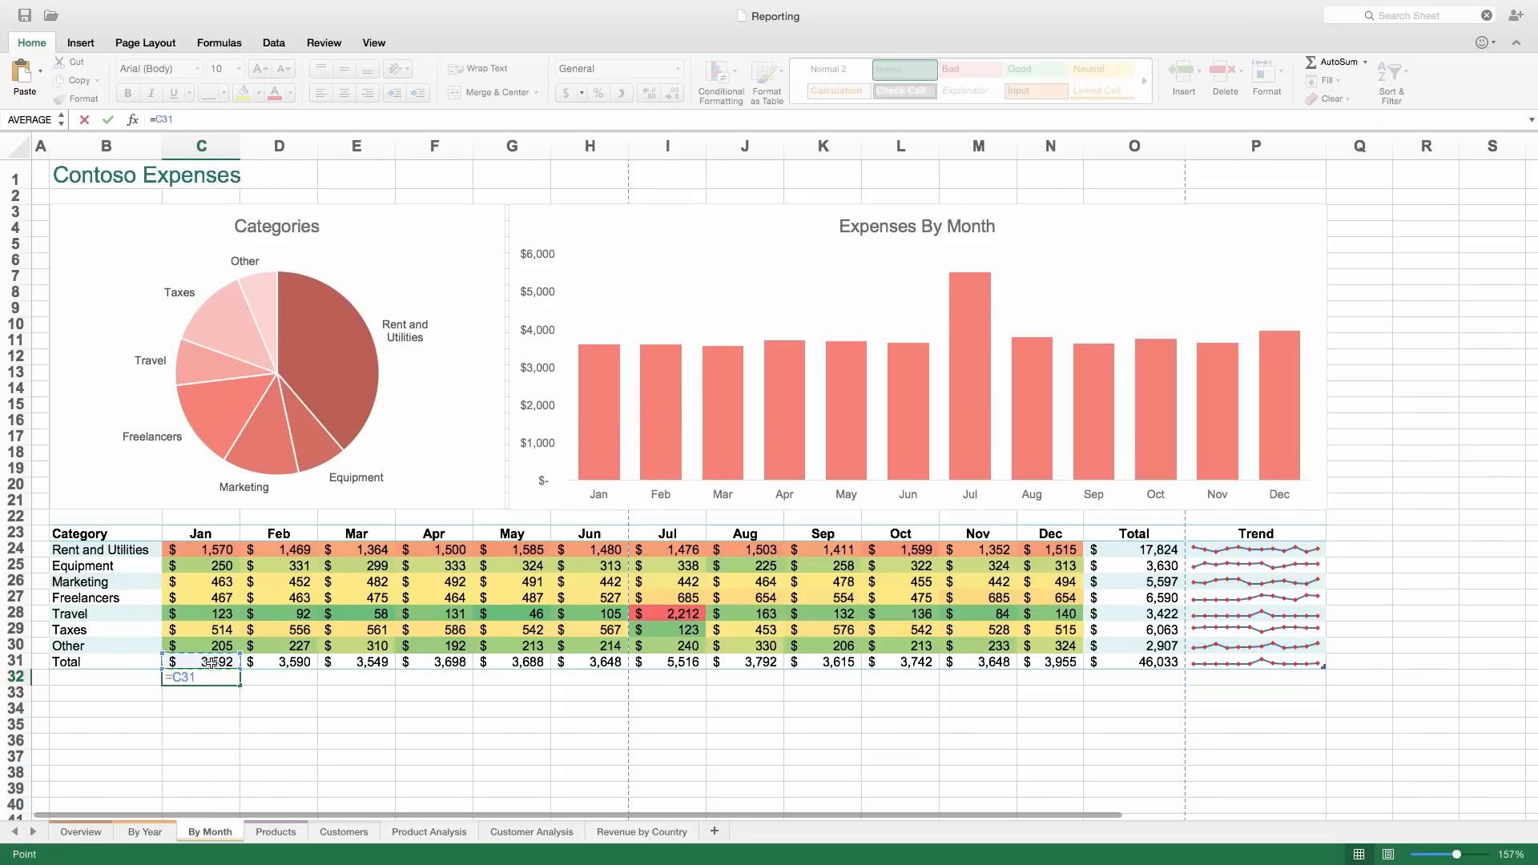
left_click(1153, 662)
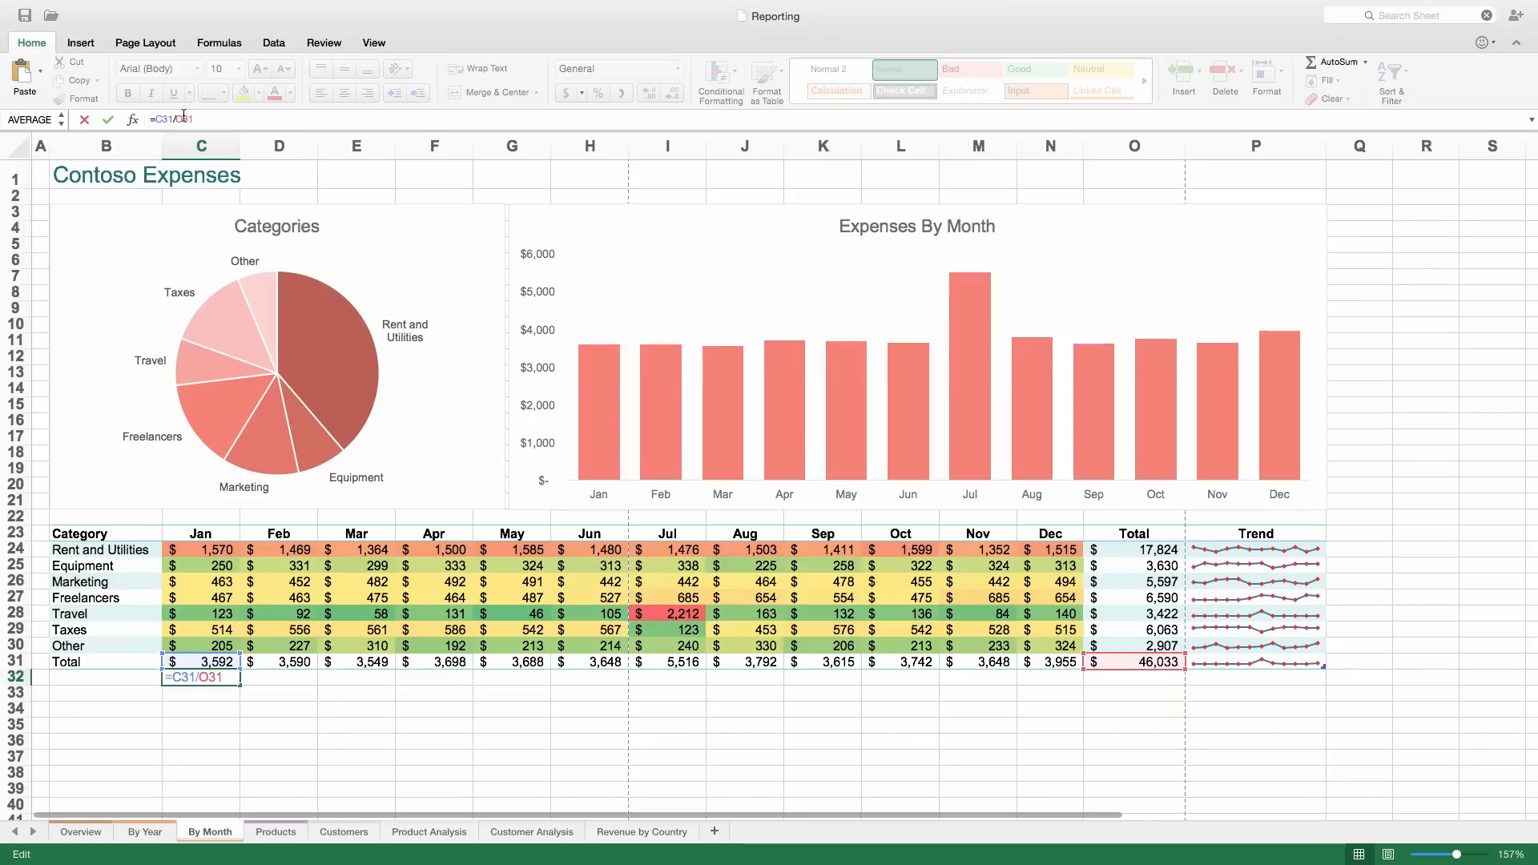
type("$")
key("Return")
Fill the C32 formula across to N32 for all months and format the results as percentages
left_click(225, 677)
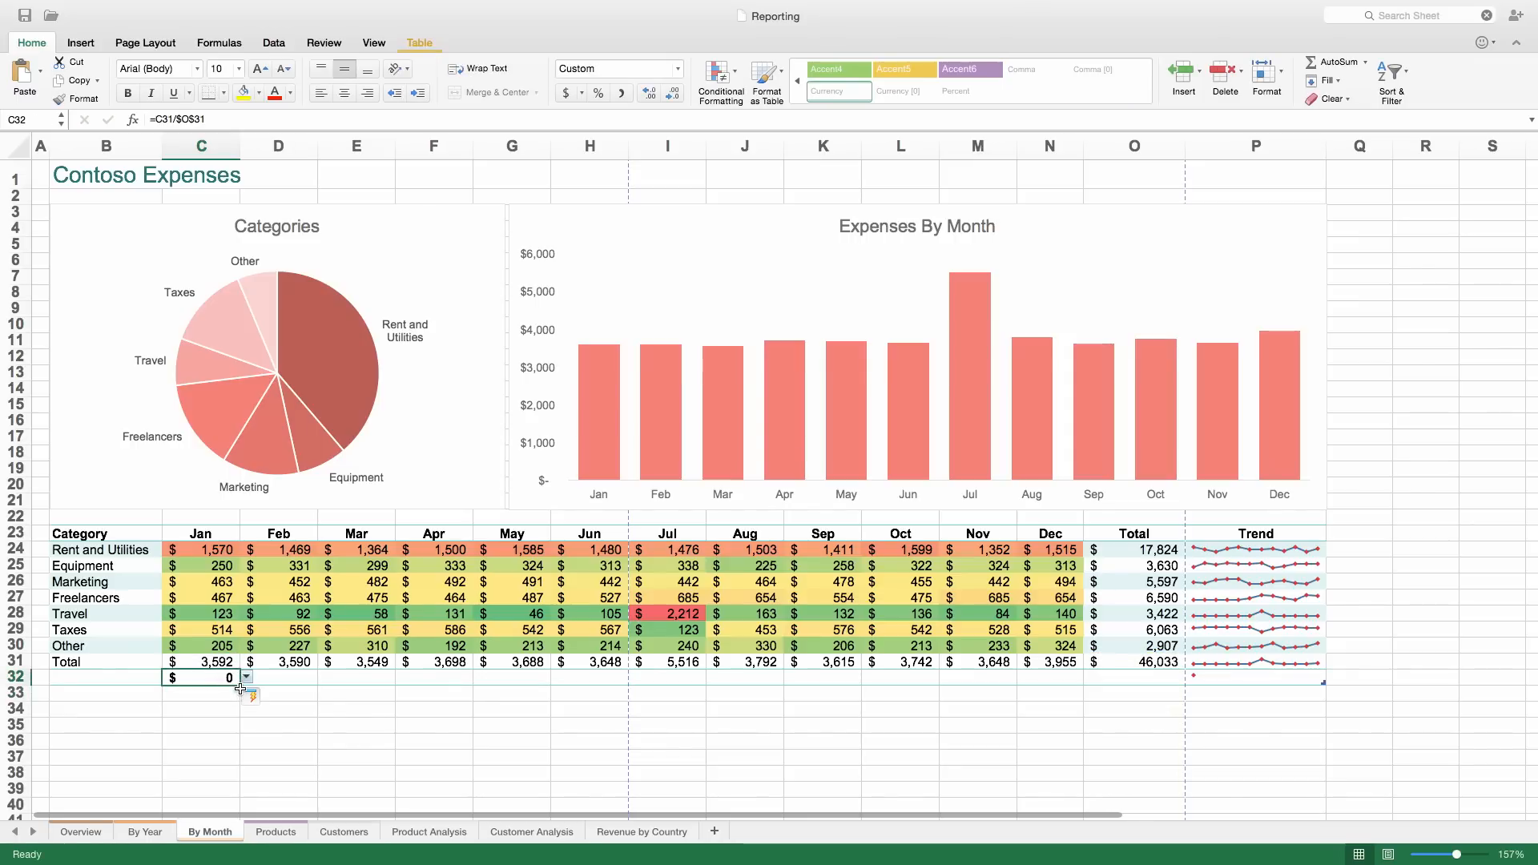
left_click_drag(242, 687, 1093, 683)
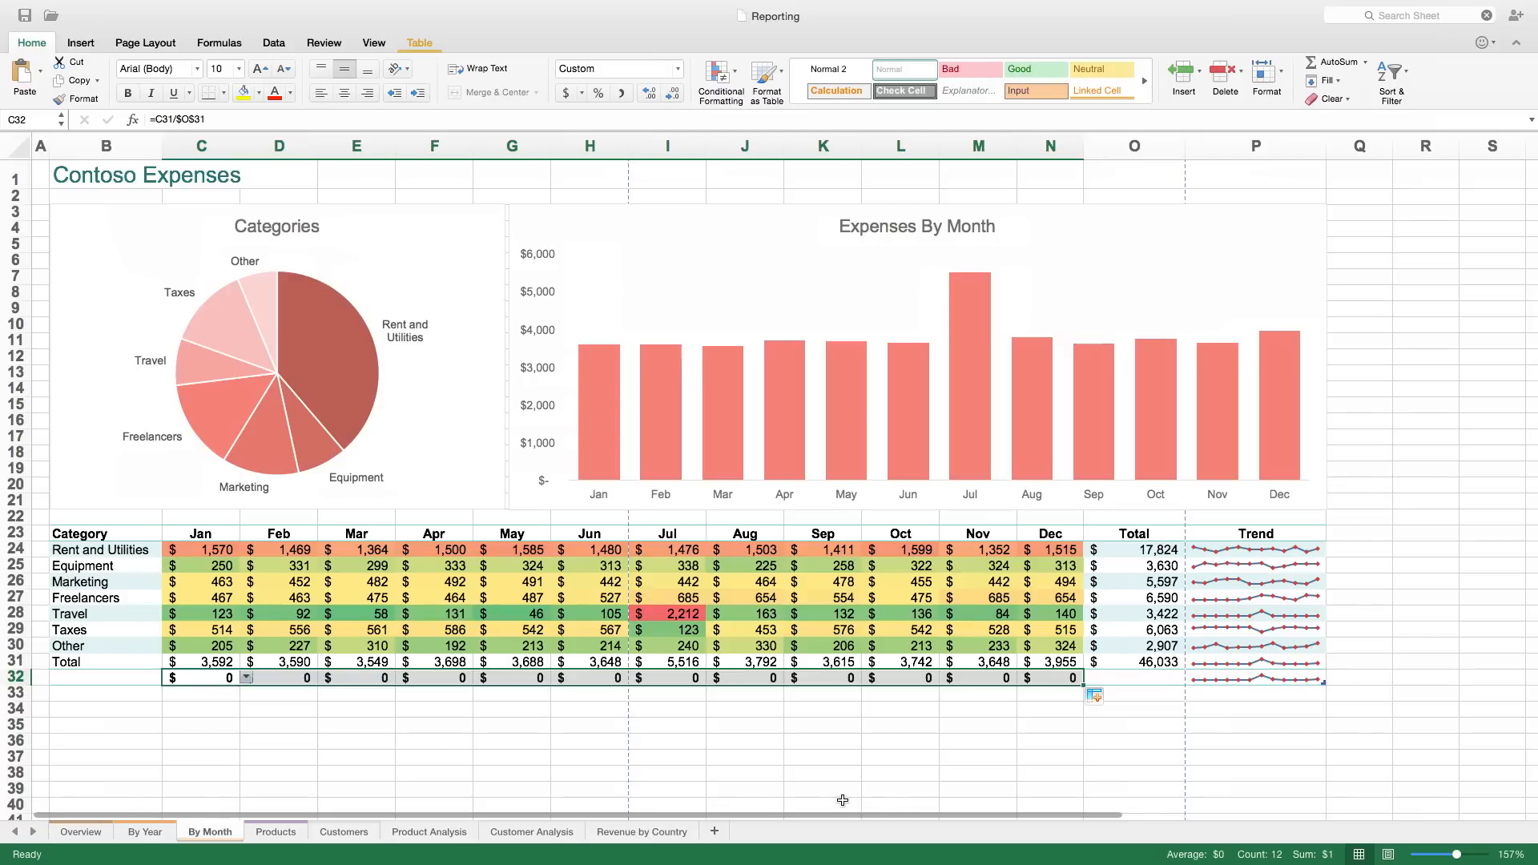
key("ctrl+shift+5")
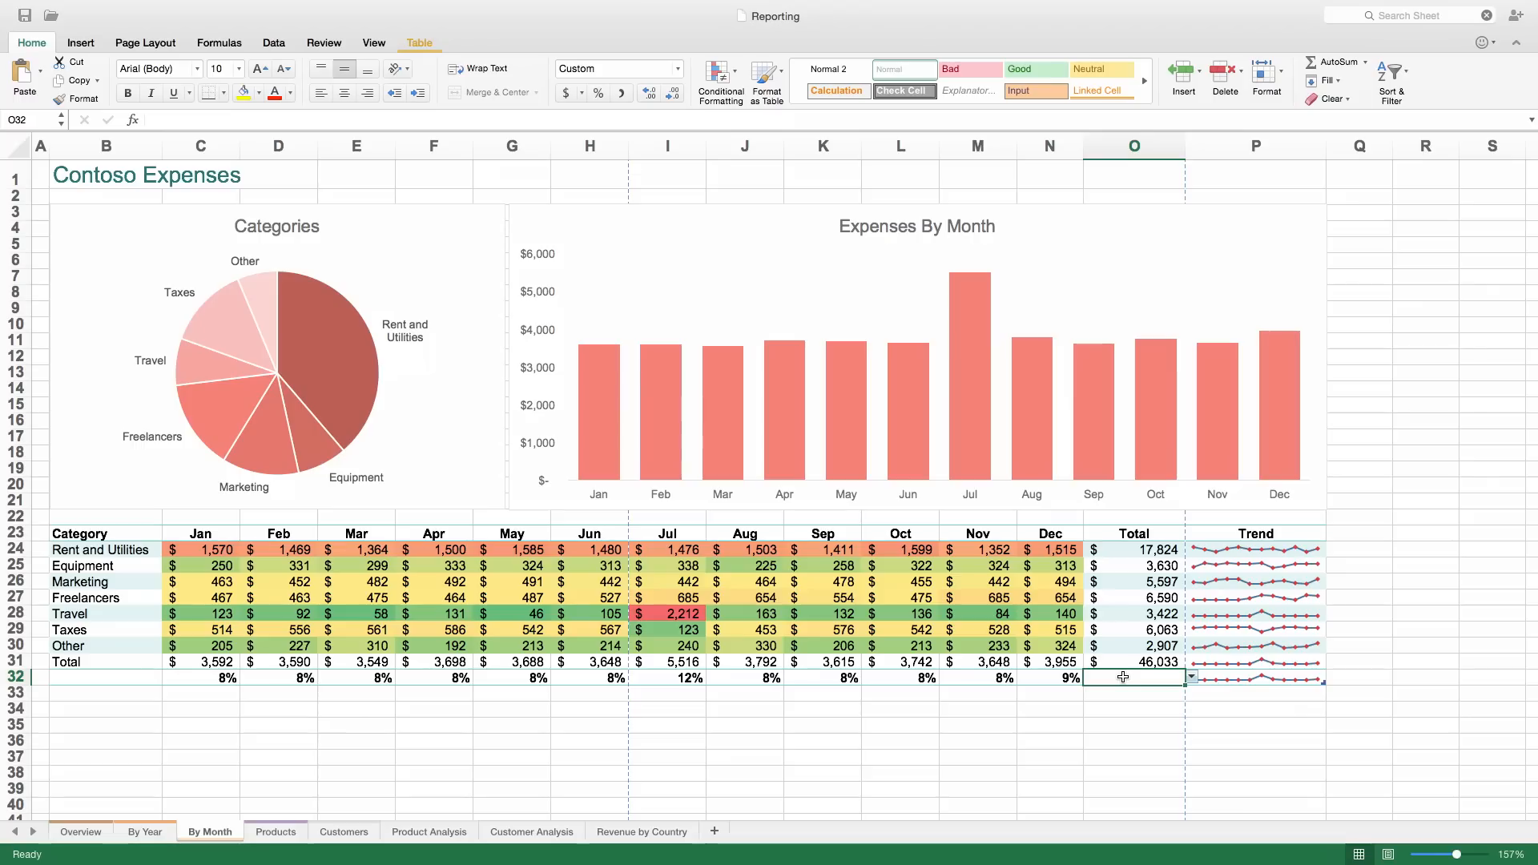
Insert an AVERAGE function in cell O32 for the category totals in O24:O30
mouse_move(788, 452)
left_click(219, 42)
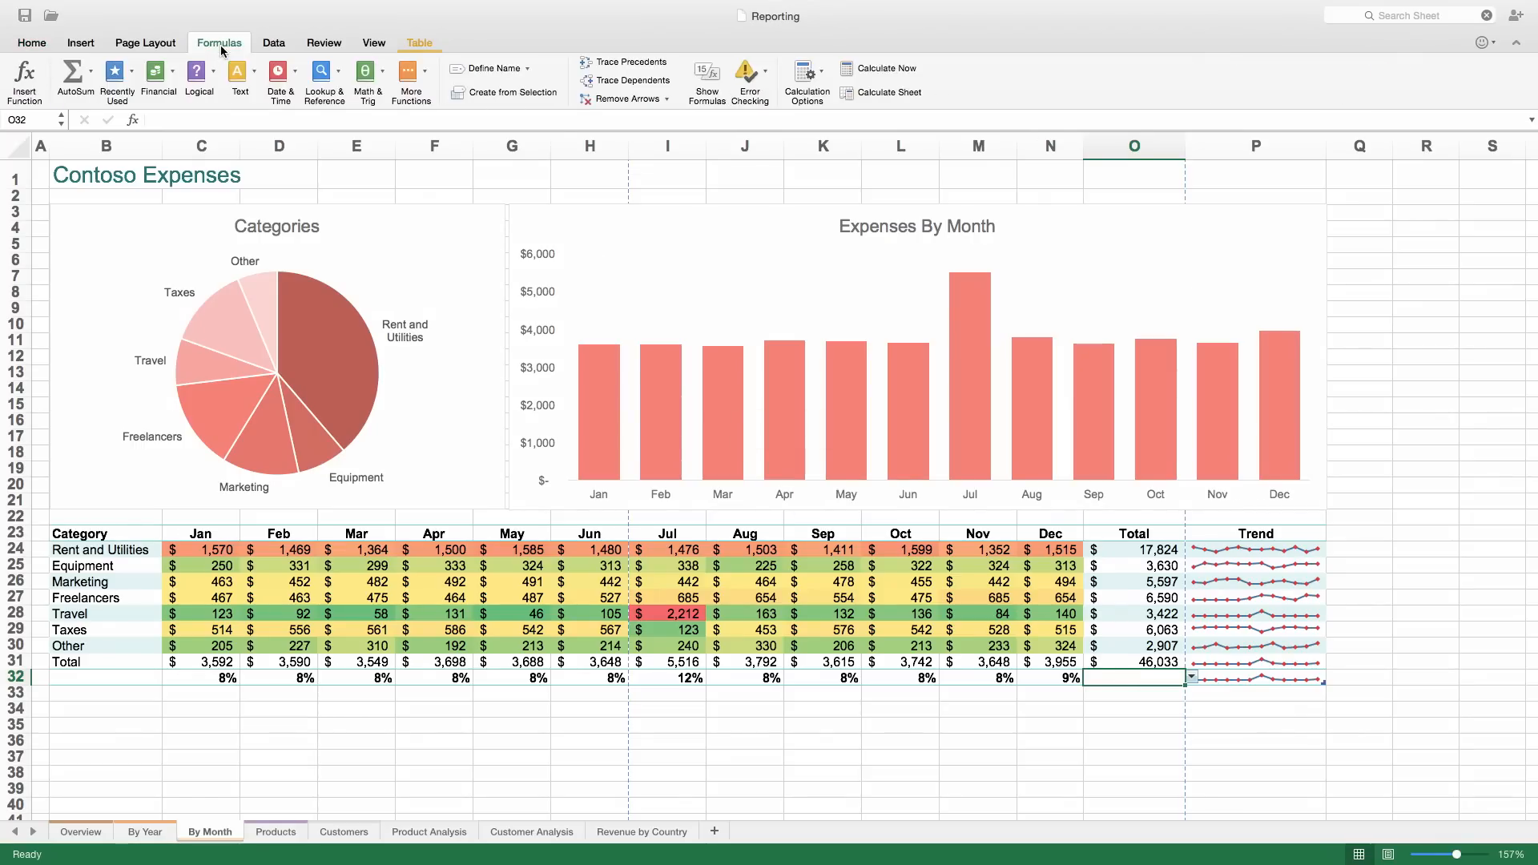
left_click(27, 80)
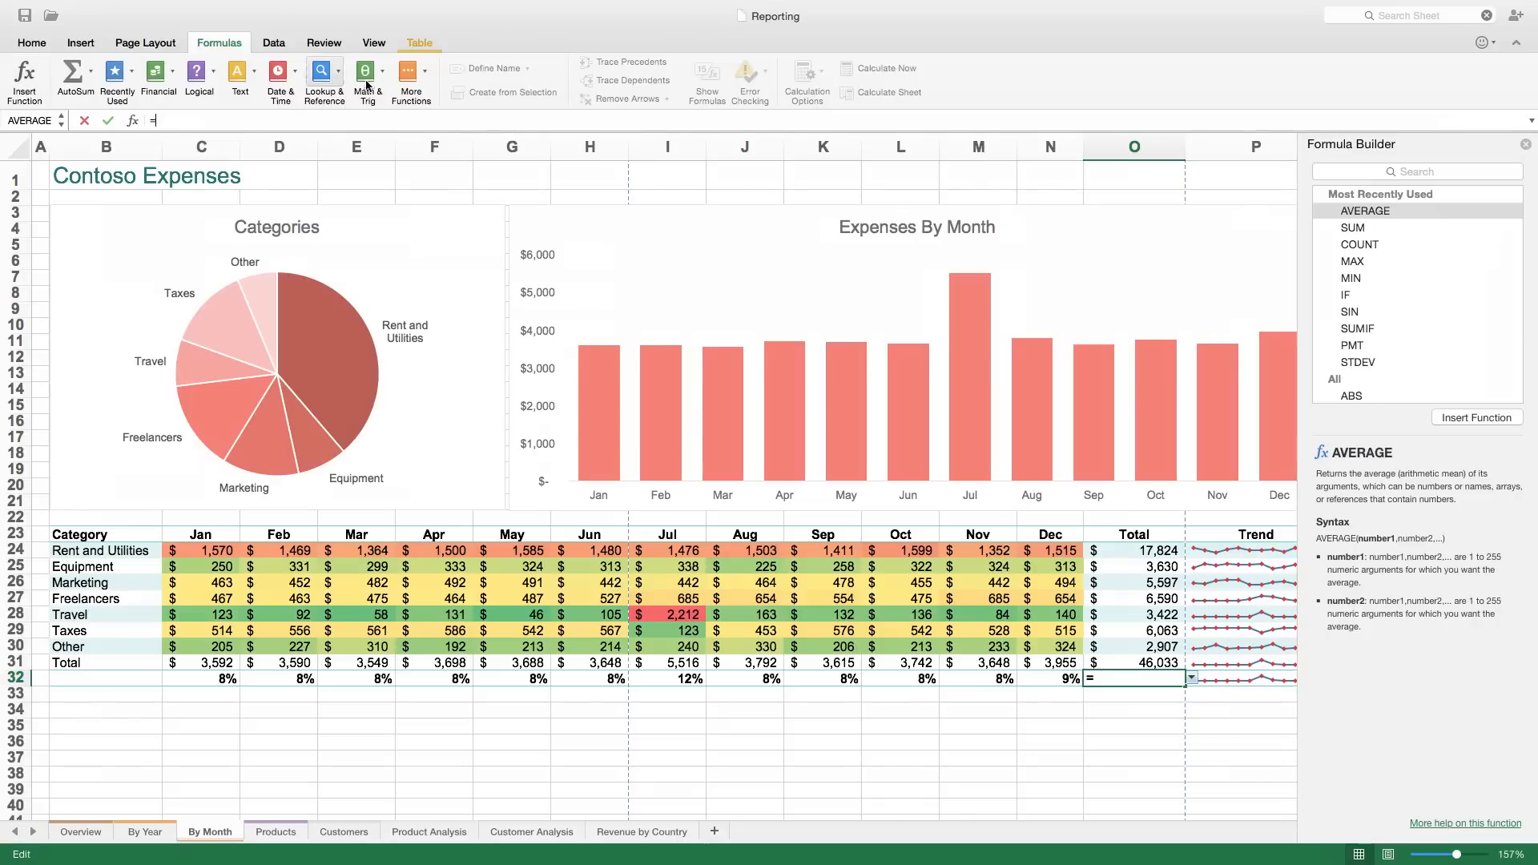
double_click(1366, 211)
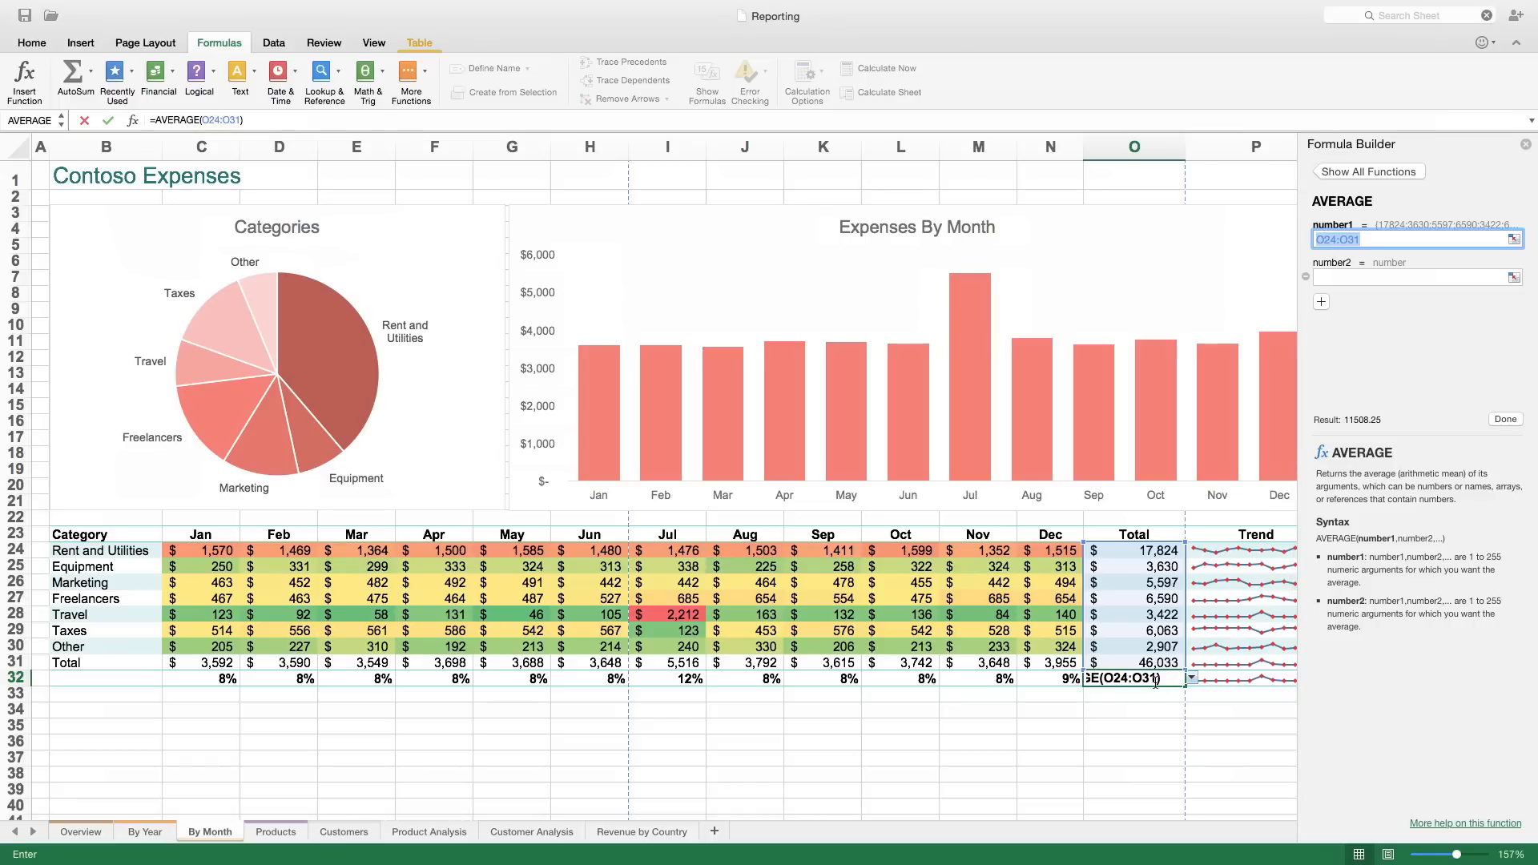
left_click(1155, 682)
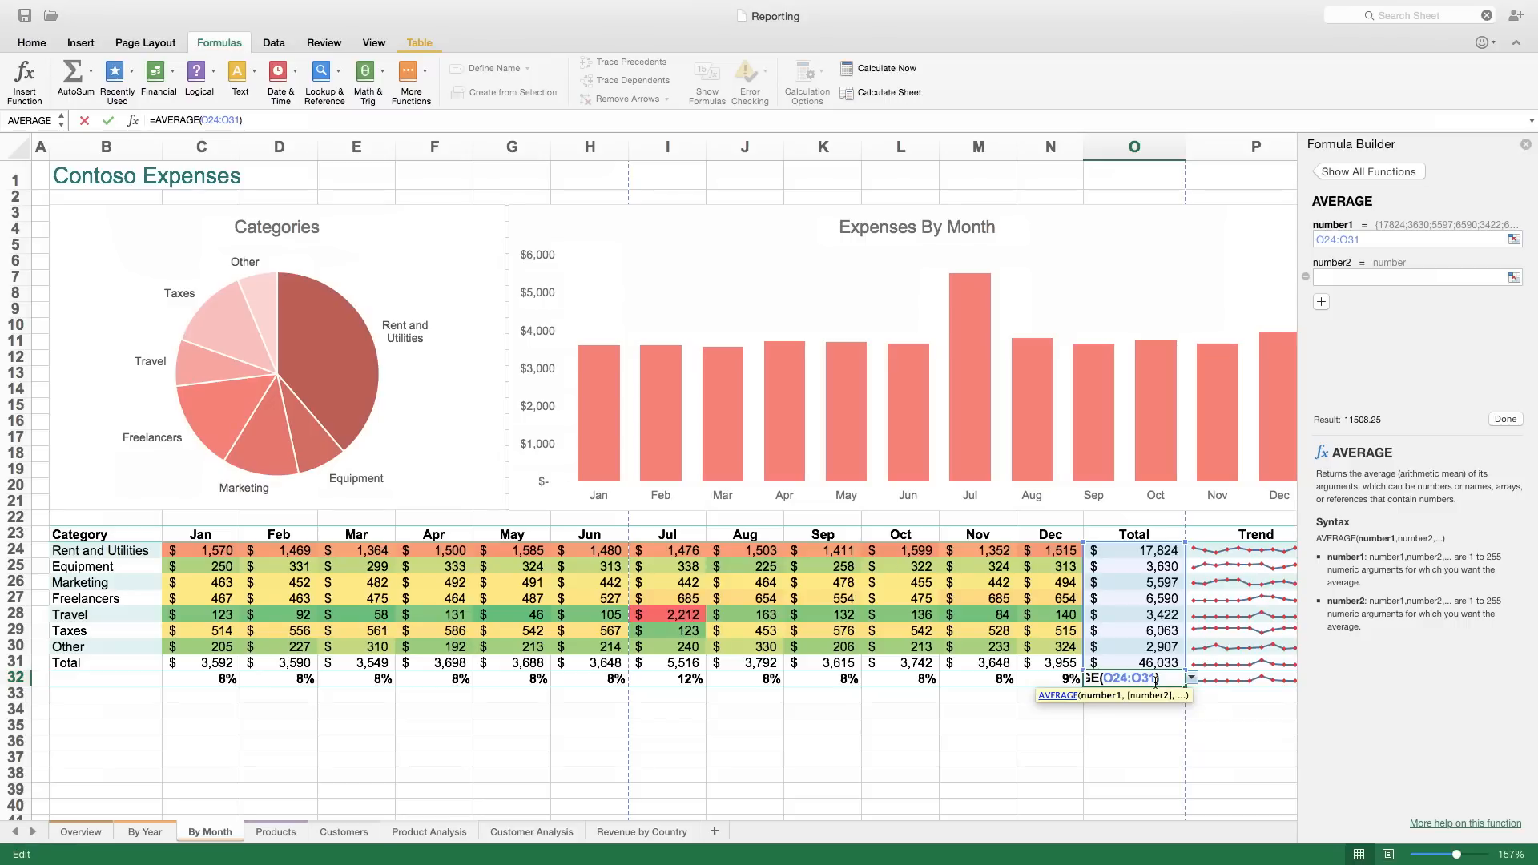
key("BackSpace")
type("0")
key("Return")
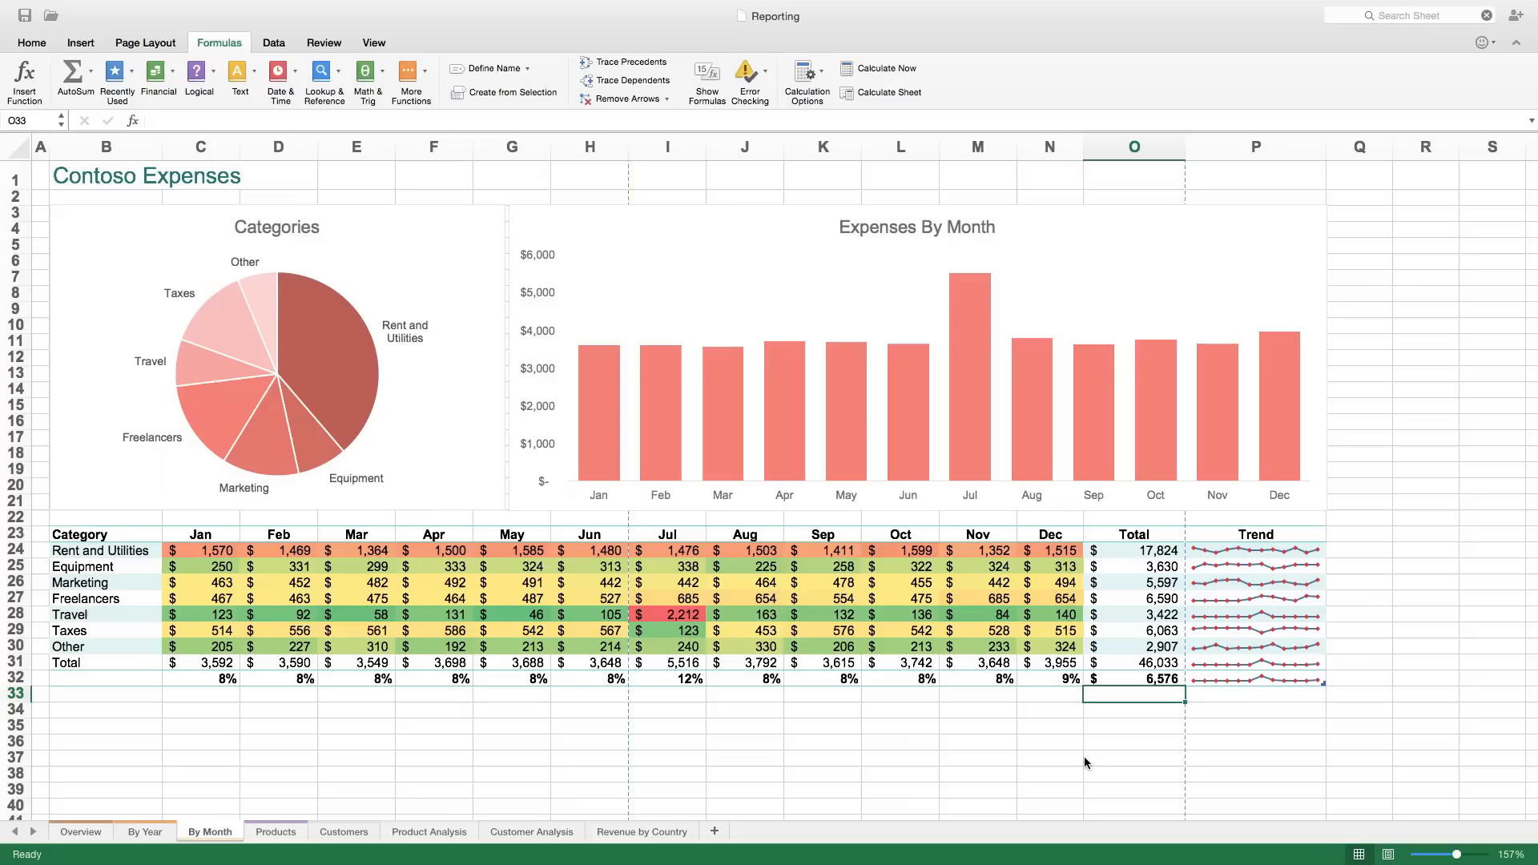
key("super+p")
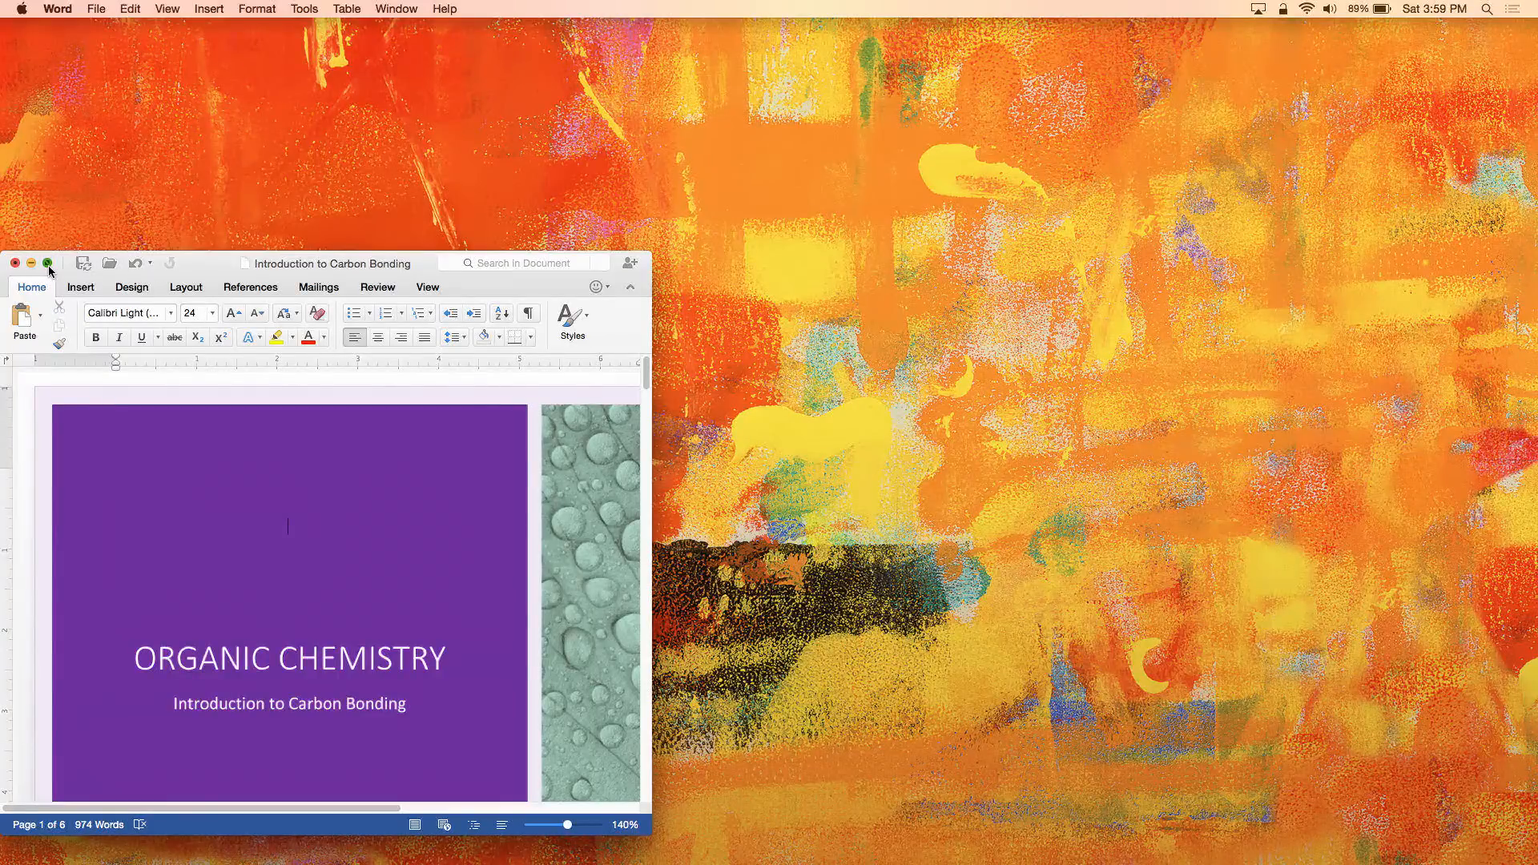
Show the Introduction to Carbon Bonding document in Word full screen and examine the review comment on the "Chemistry fundamentals" heading
left_click(48, 264)
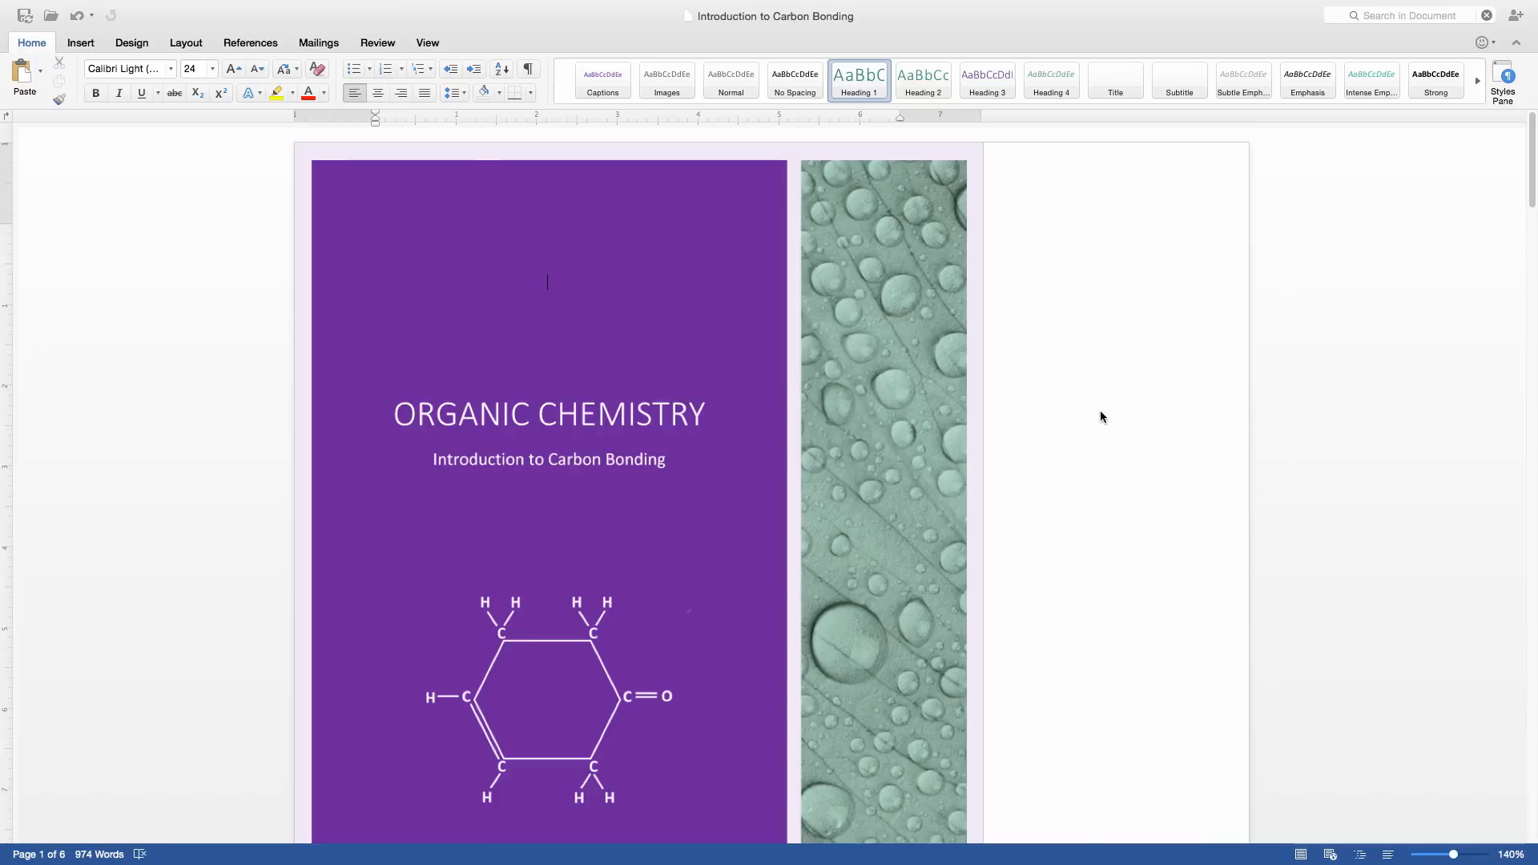
scroll(1108, 536, "down", 15)
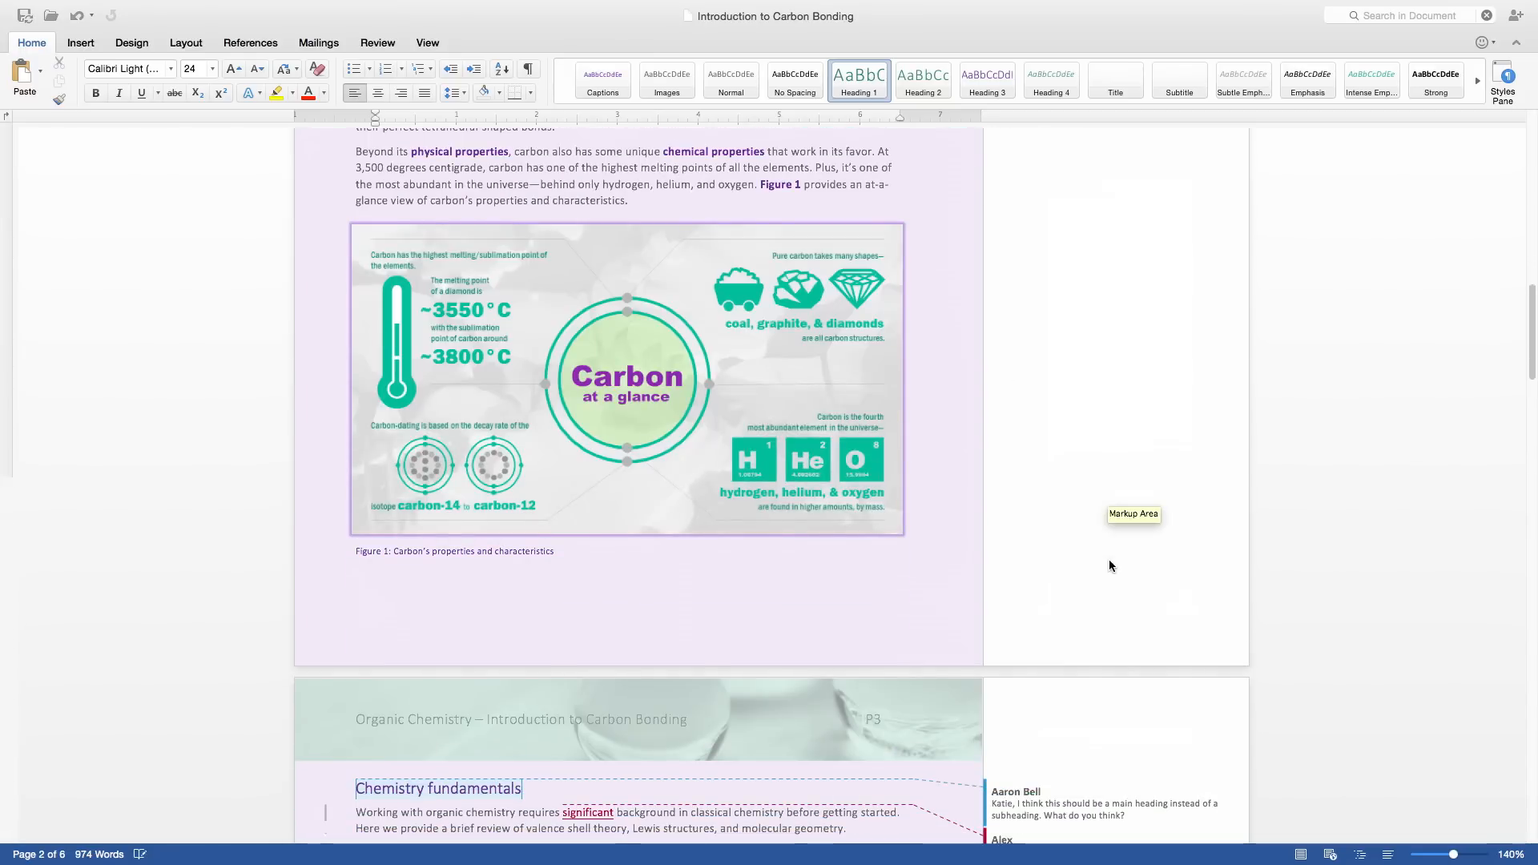
scroll(1117, 662, "down", 5)
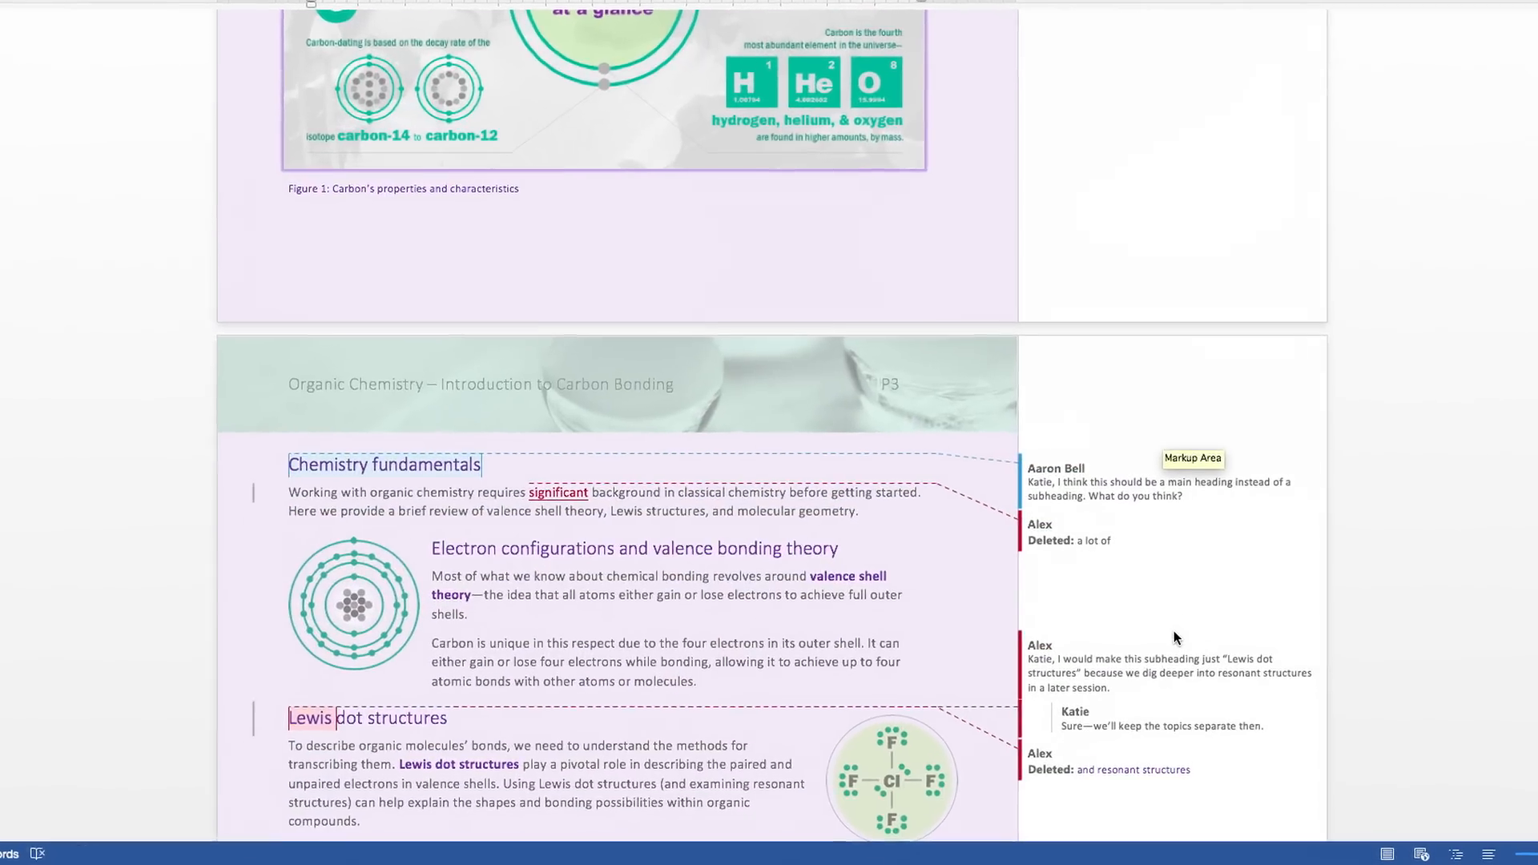
mouse_move(1381, 661)
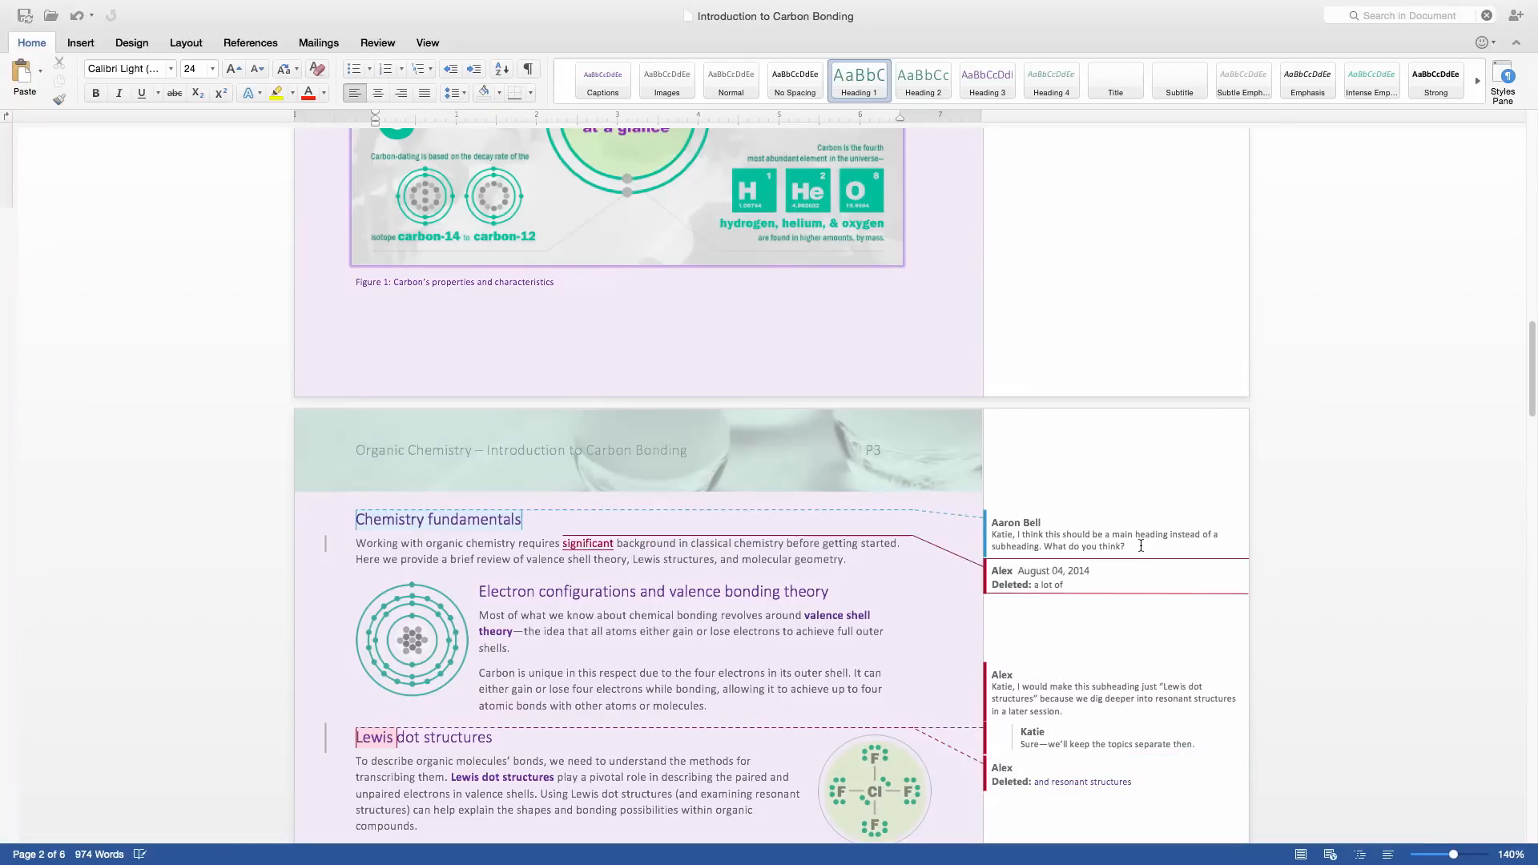
left_click(1141, 546)
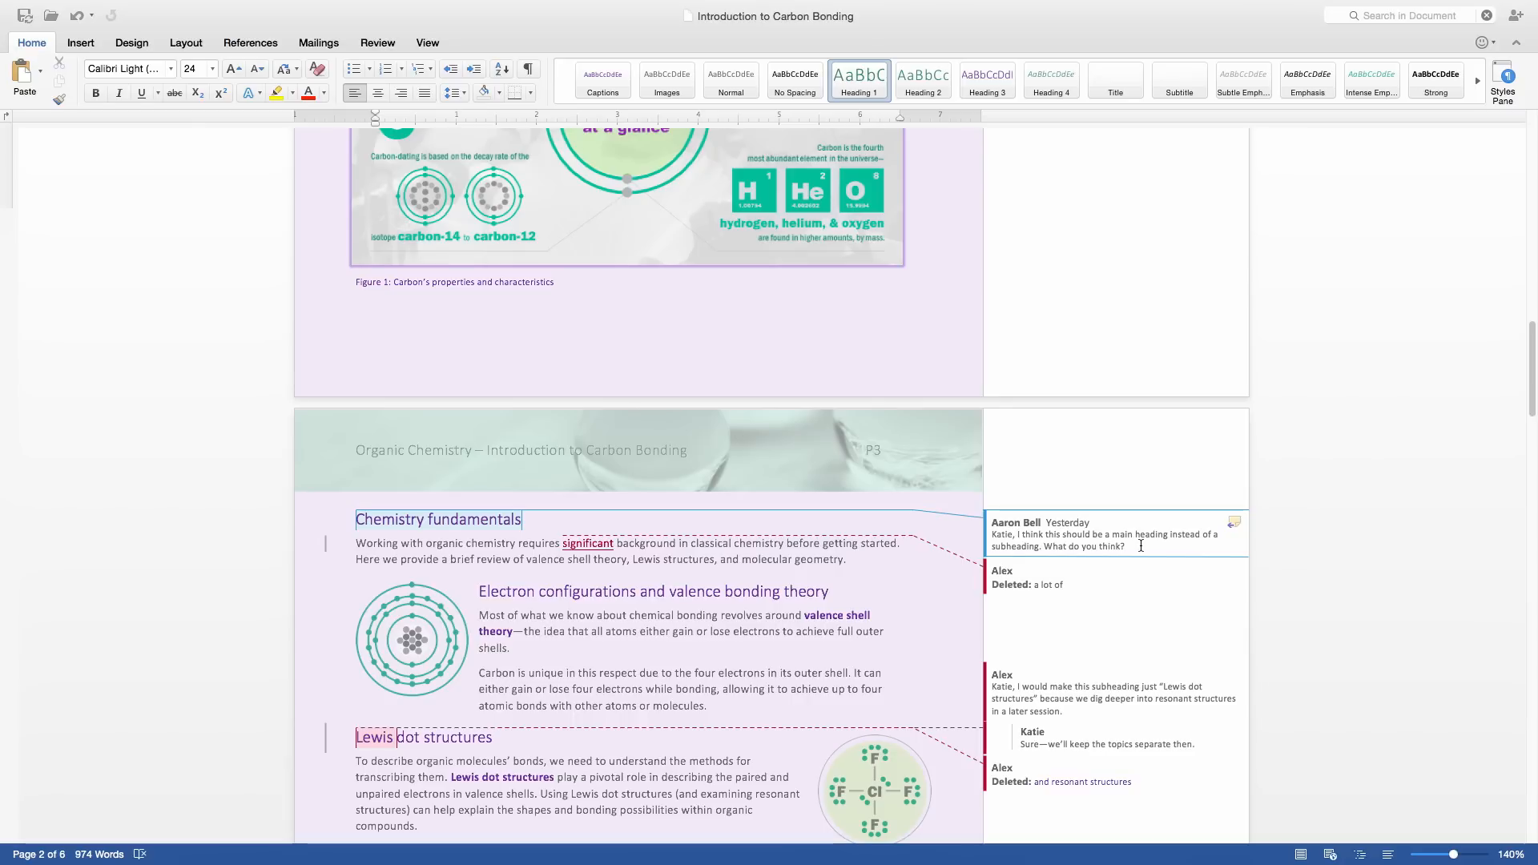
Apply the Heading 1 style to the "Chemistry fundamentals" heading on page 3
left_click(1504, 80)
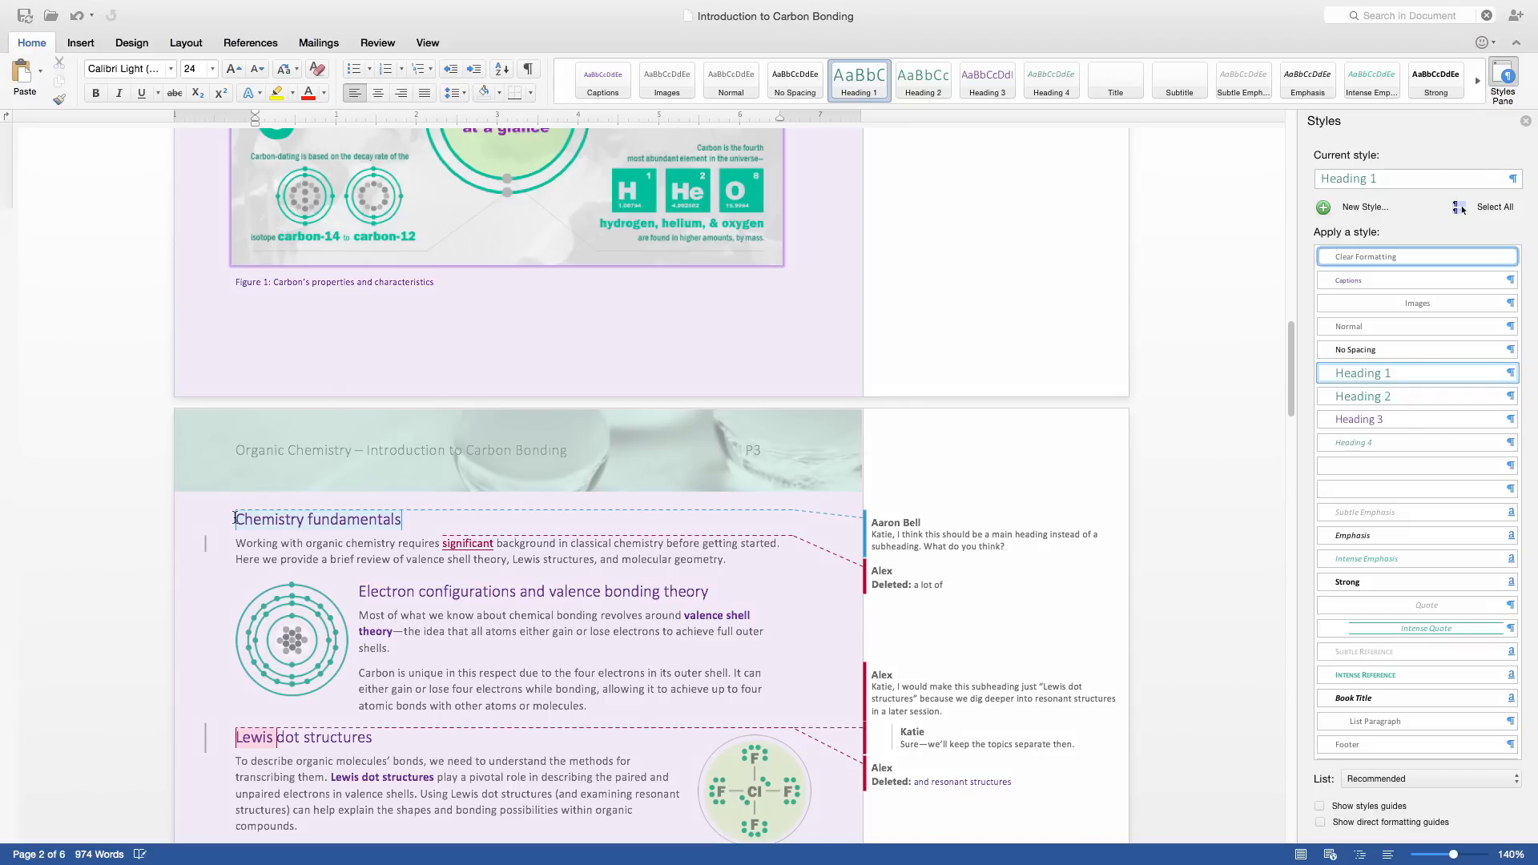
triple_click(383, 517)
key("alt+super+3")
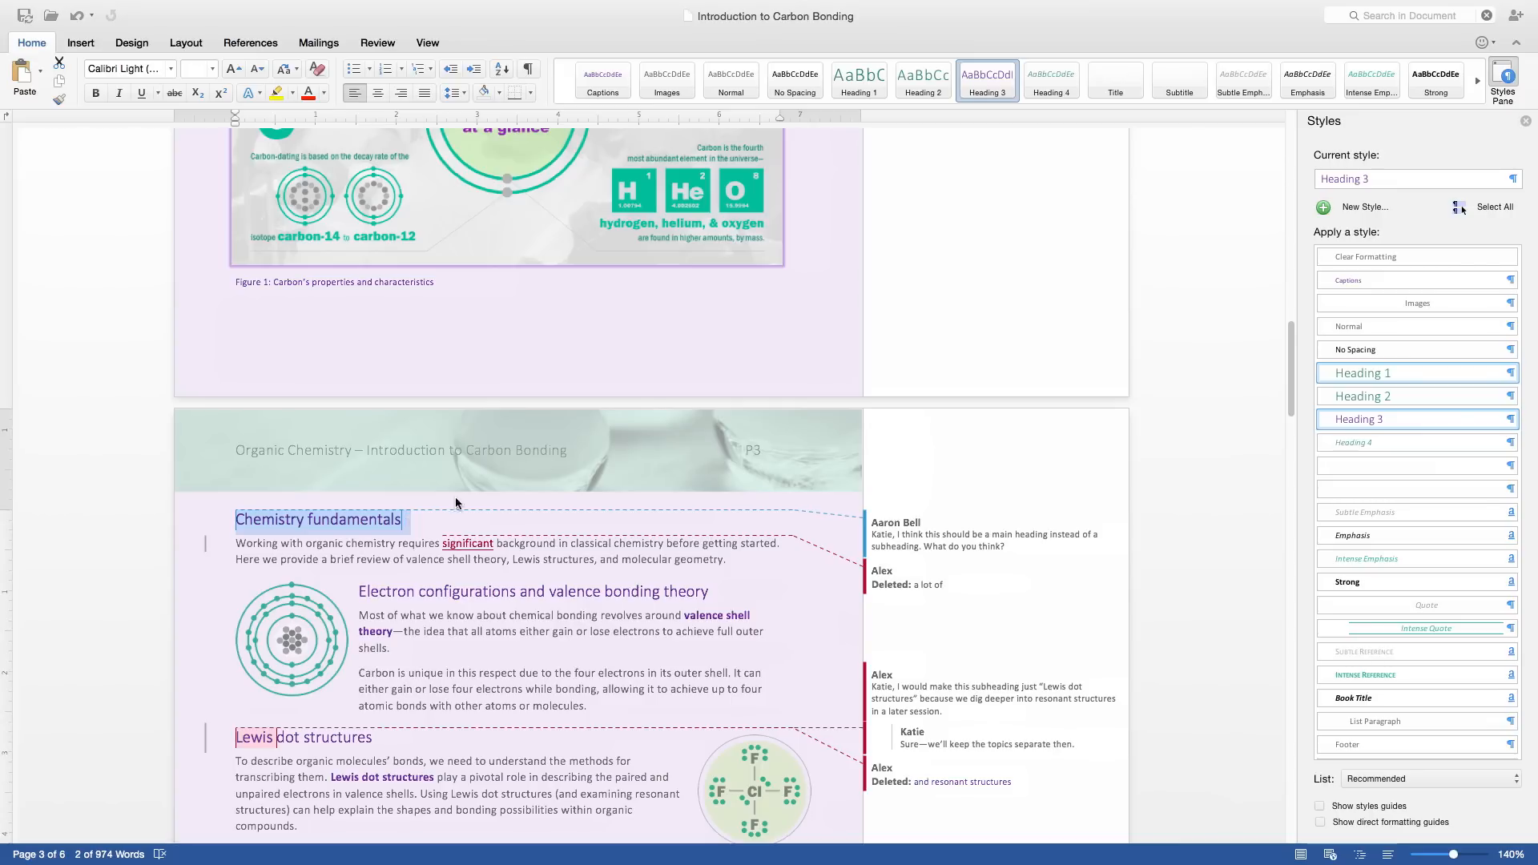
left_click(1392, 386)
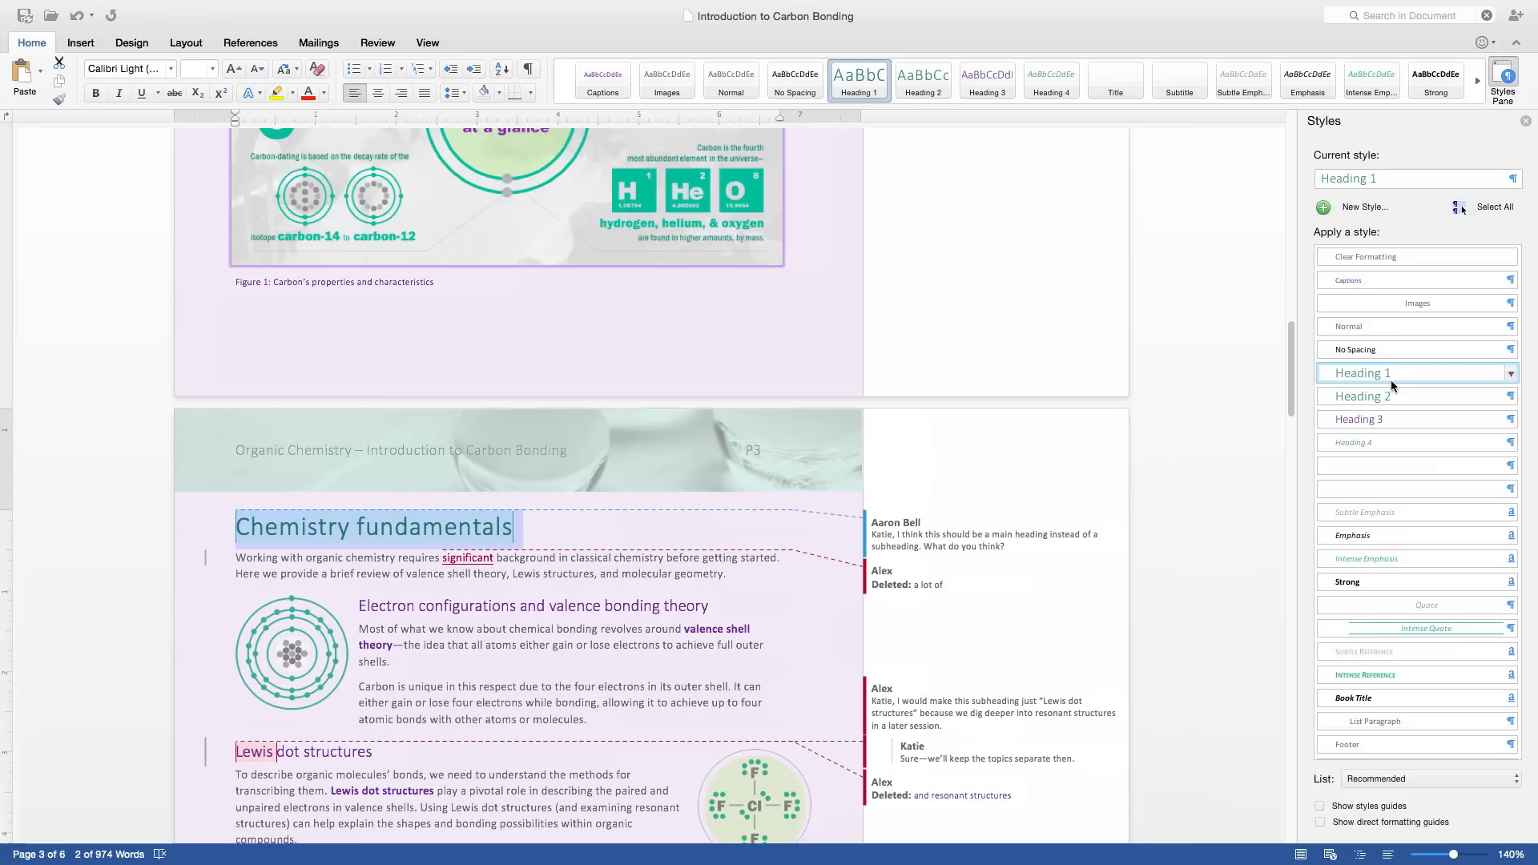
left_click(1199, 523)
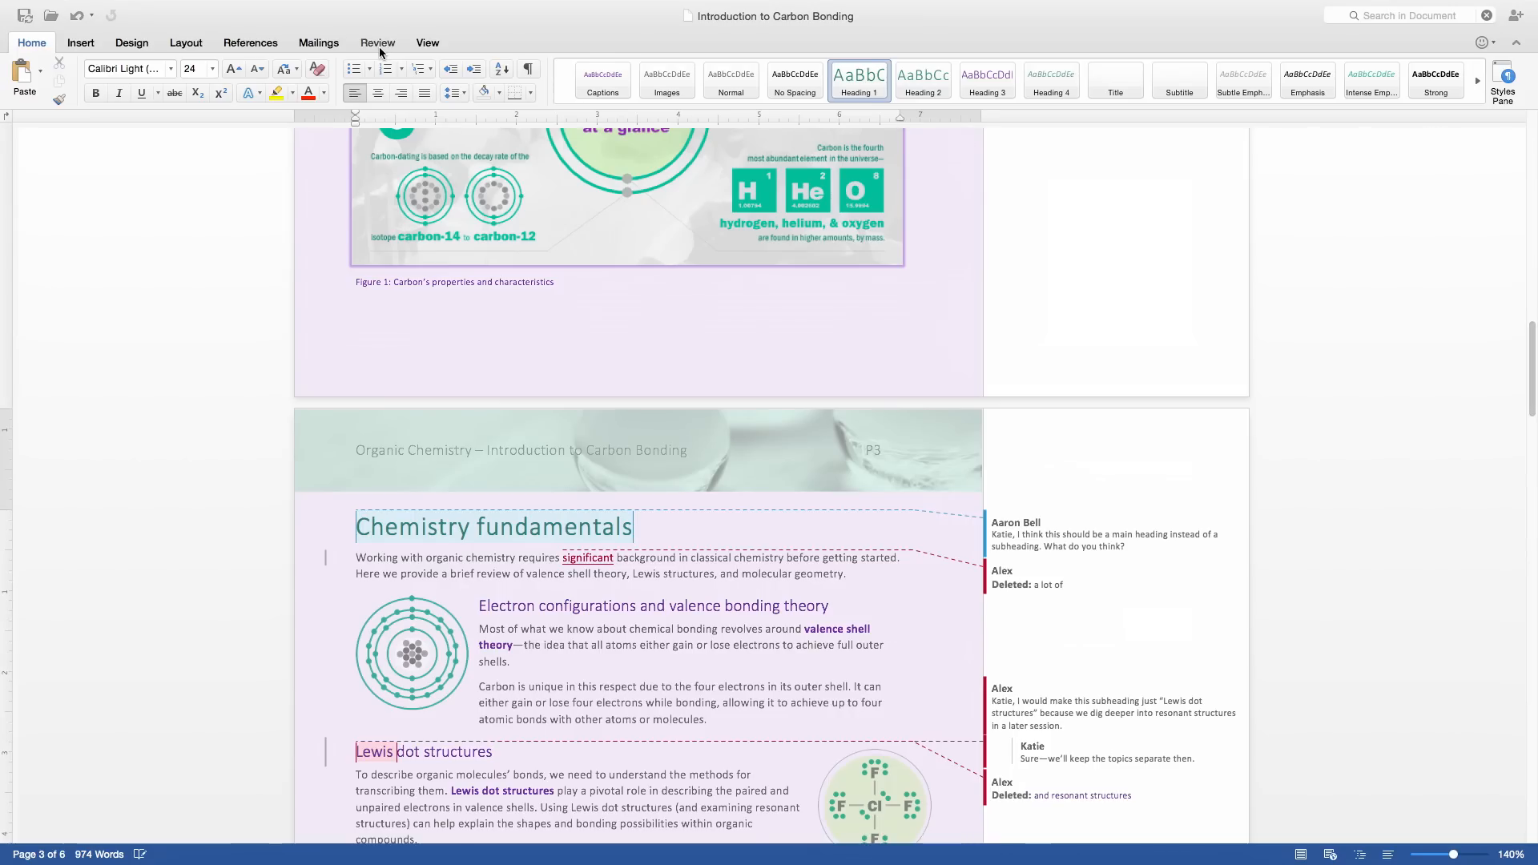
Set the review display to No Markup and look over the document without comments and tracked changes
left_click(378, 43)
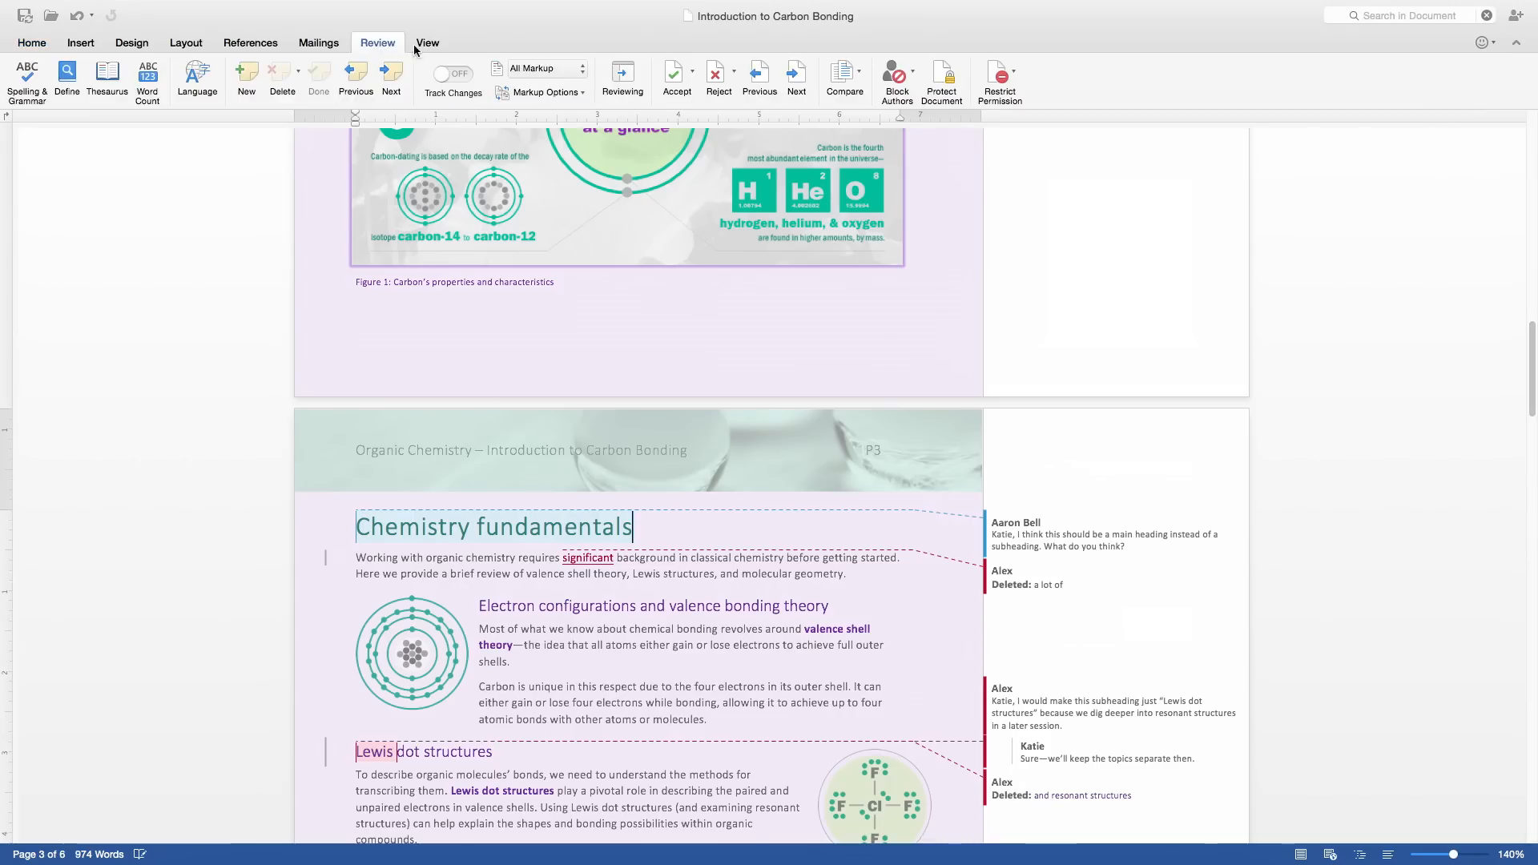
left_click(543, 72)
left_click(538, 83)
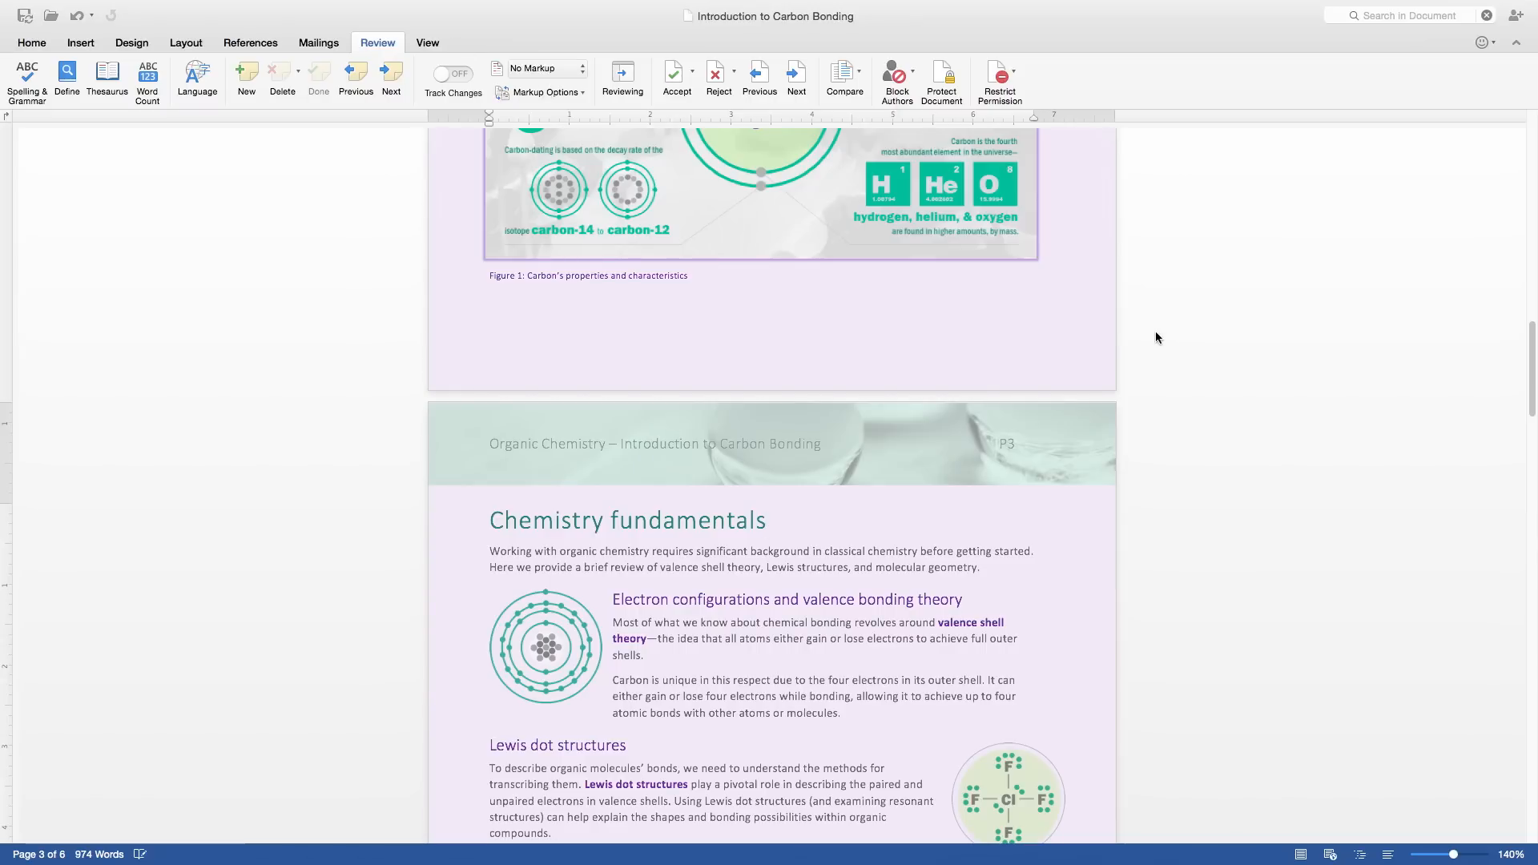
scroll(1150, 393, "down", 10)
scroll(1150, 400, "down", 6)
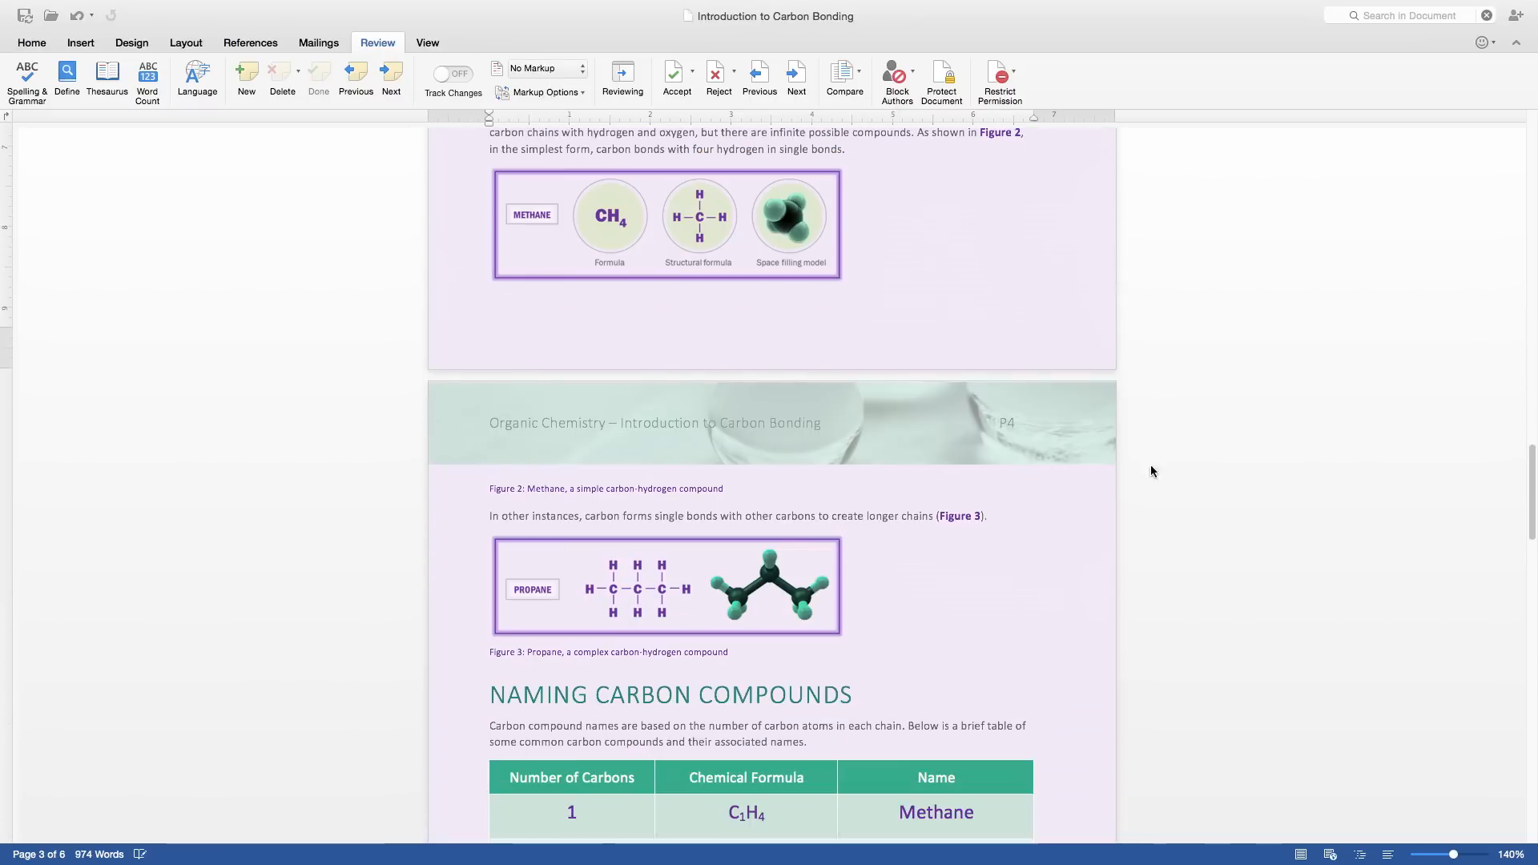
scroll(1146, 503, "down", 8)
scroll(1145, 566, "down", 2)
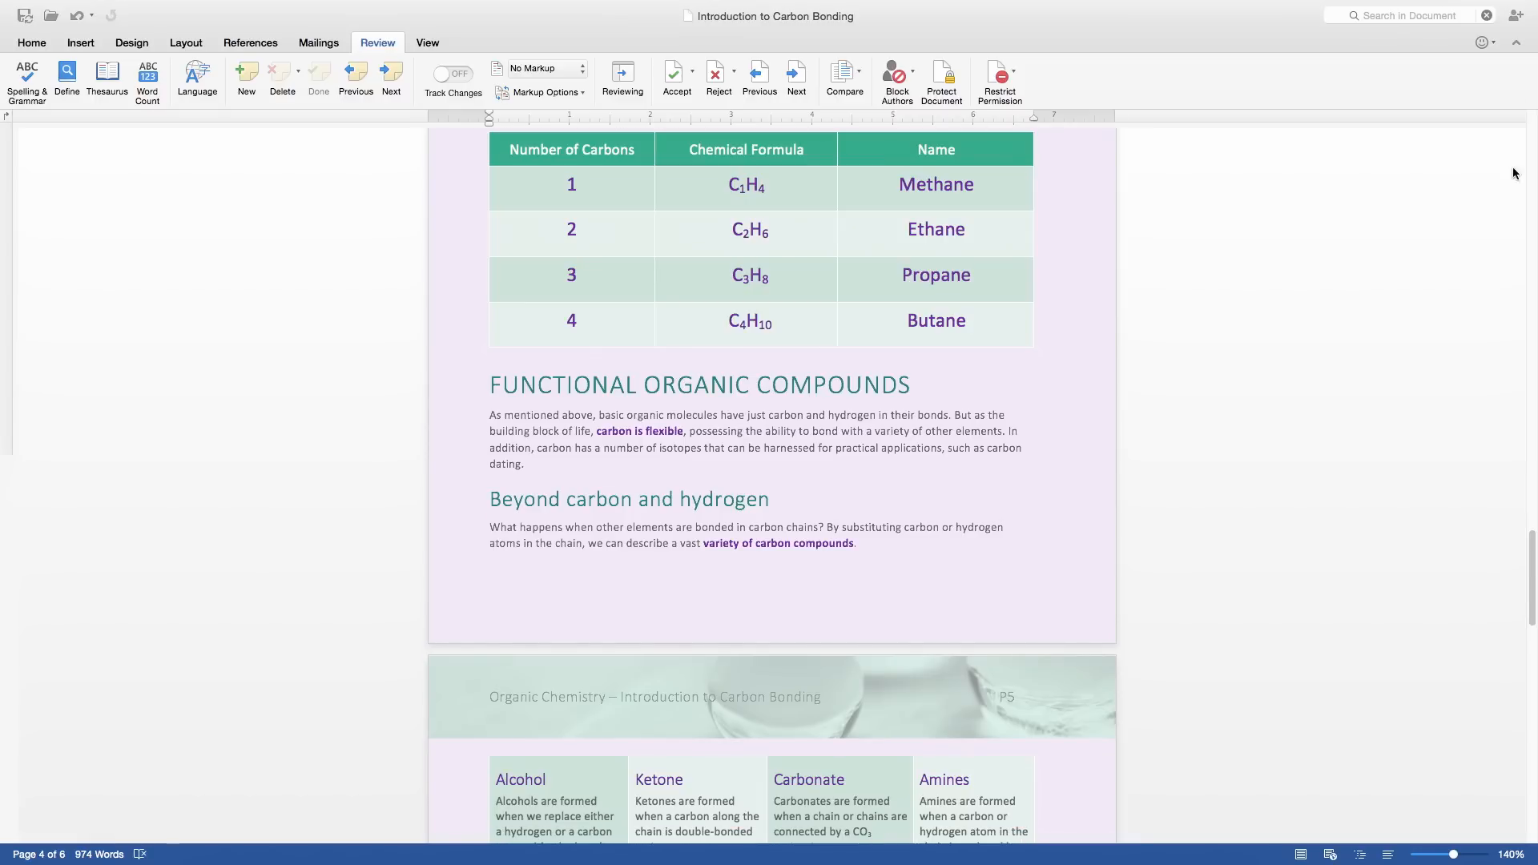
Share the document by inviting a colleague with their e-mail address and allowing them to edit
left_click(1512, 20)
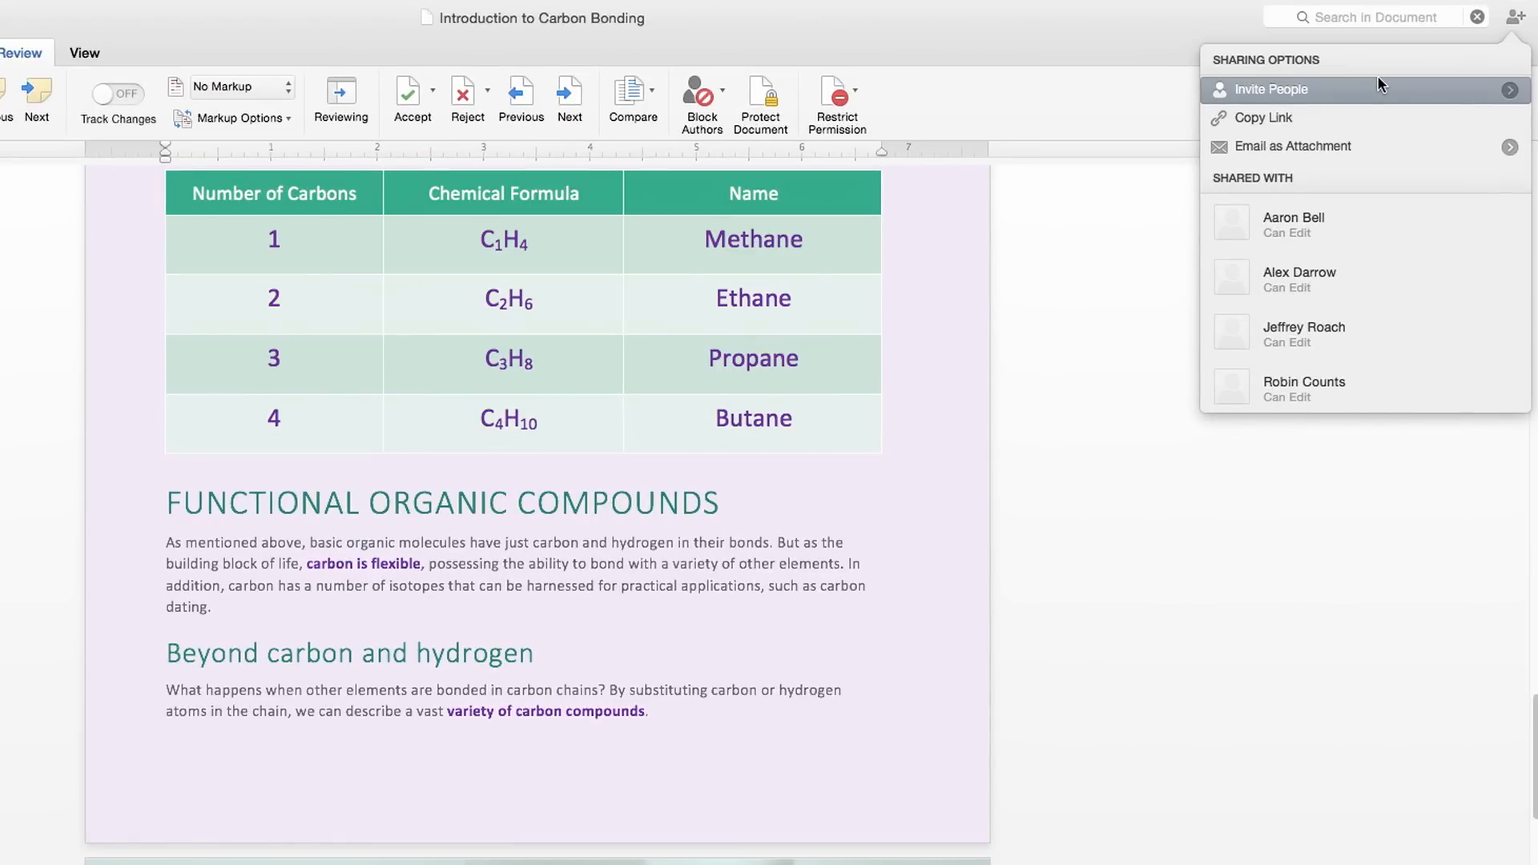
left_click(1316, 88)
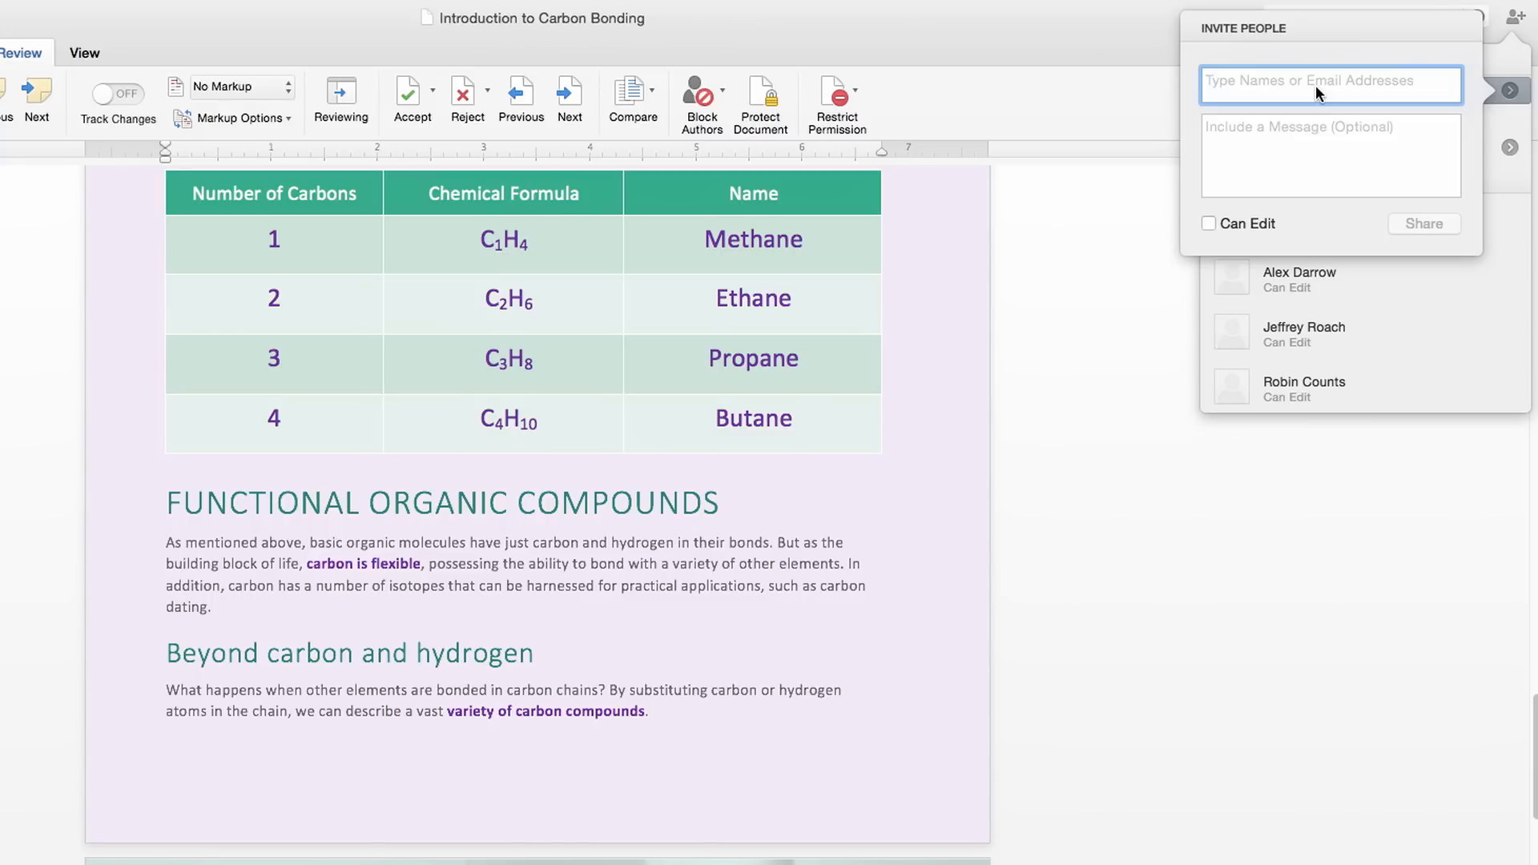
key("super+v")
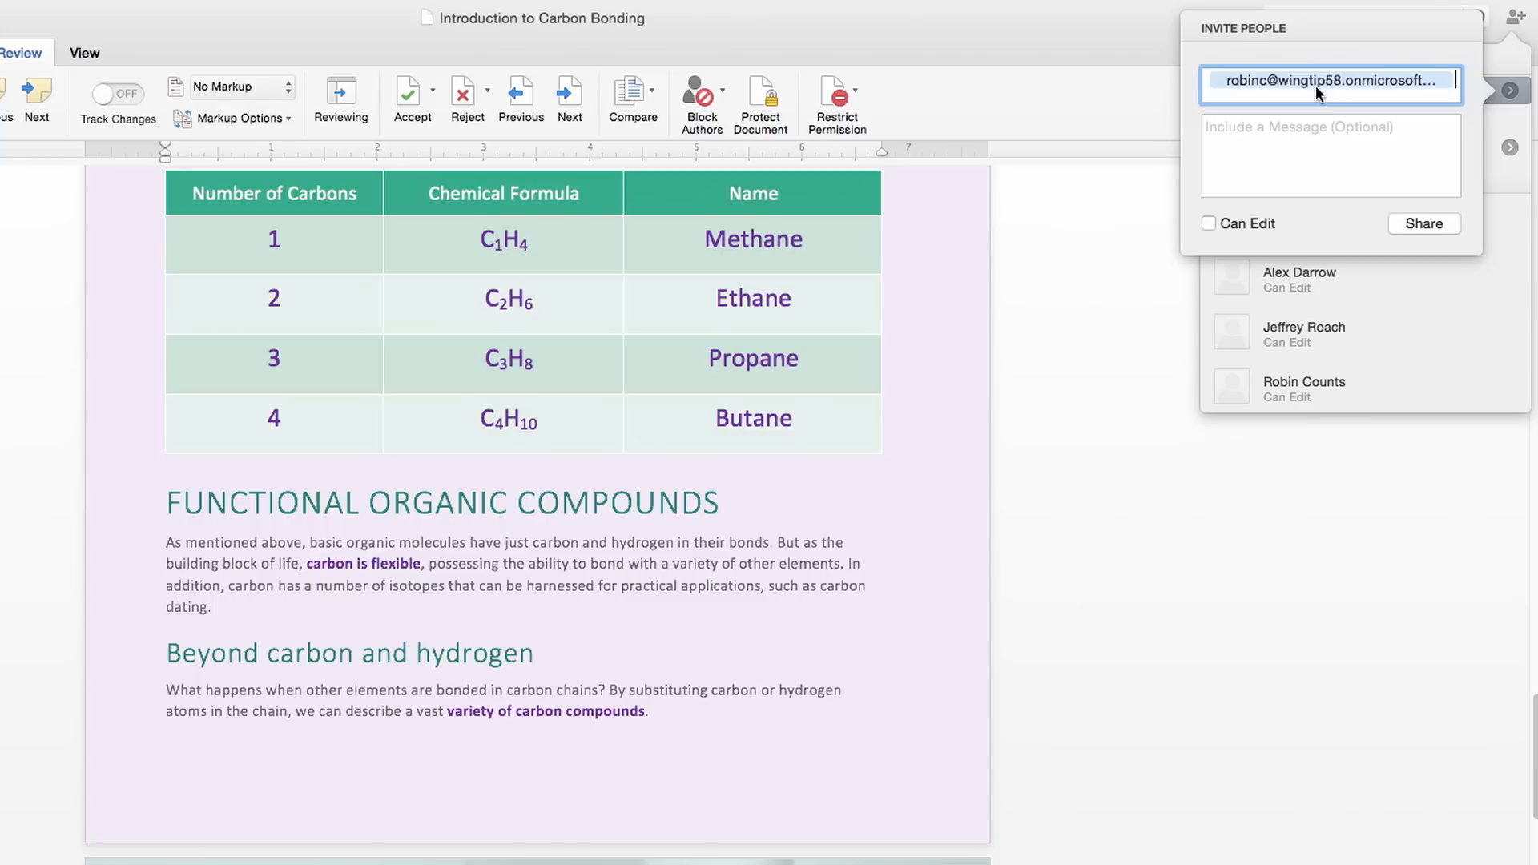
left_click(1208, 224)
left_click(1424, 224)
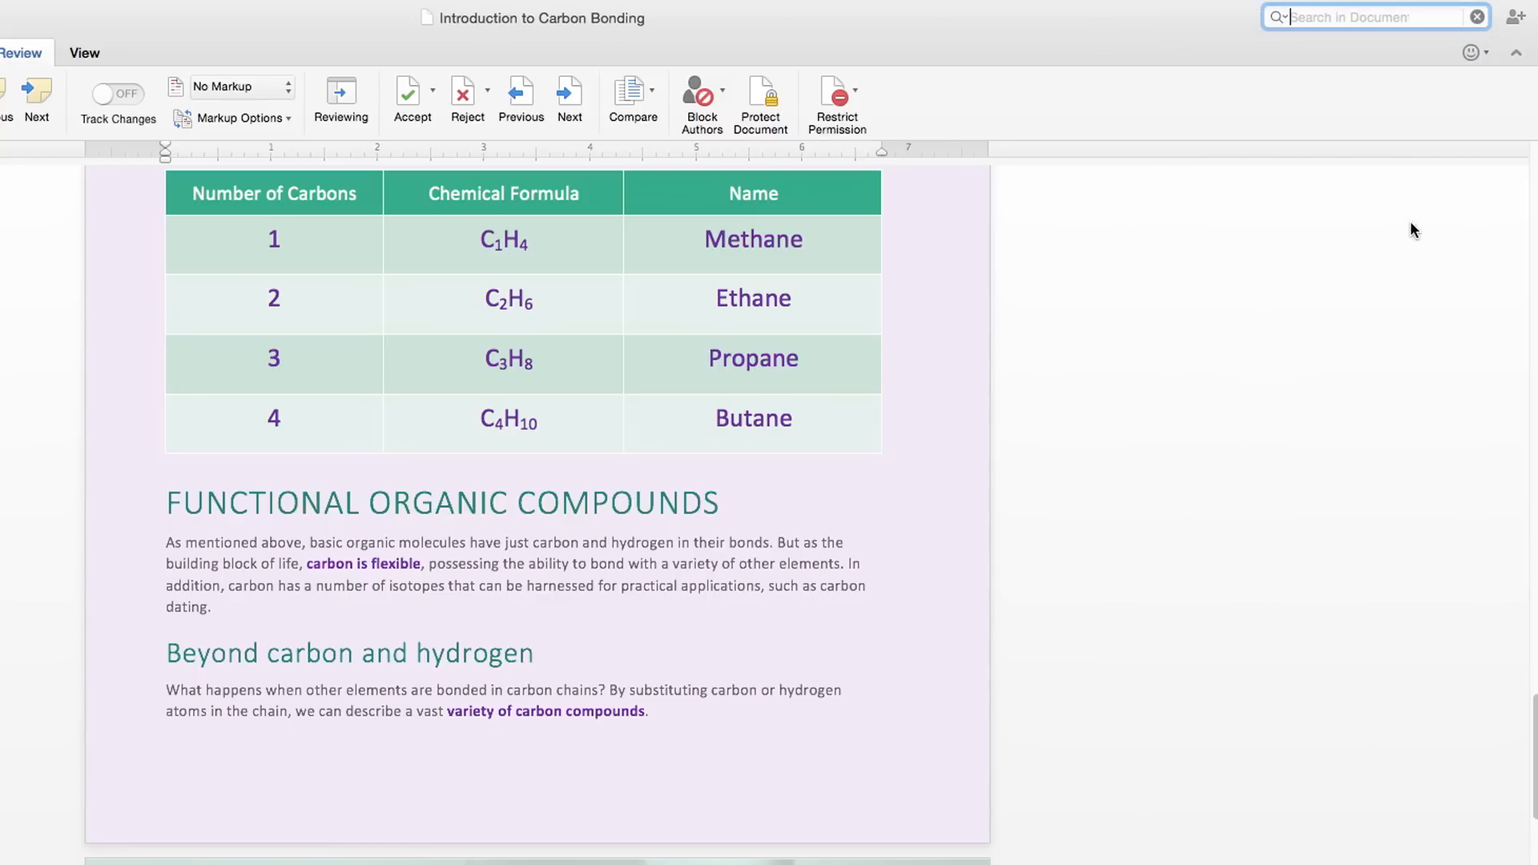